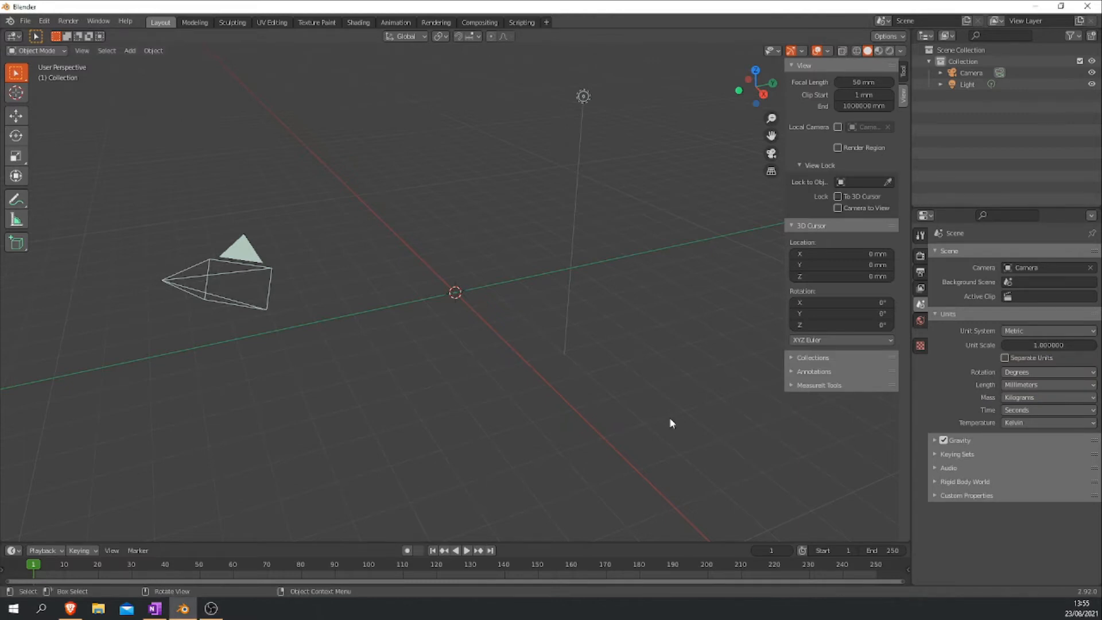
# Add a Monkey mesh to the scene and frame it in the front view
pyautogui.hotkey('shift', 'a')
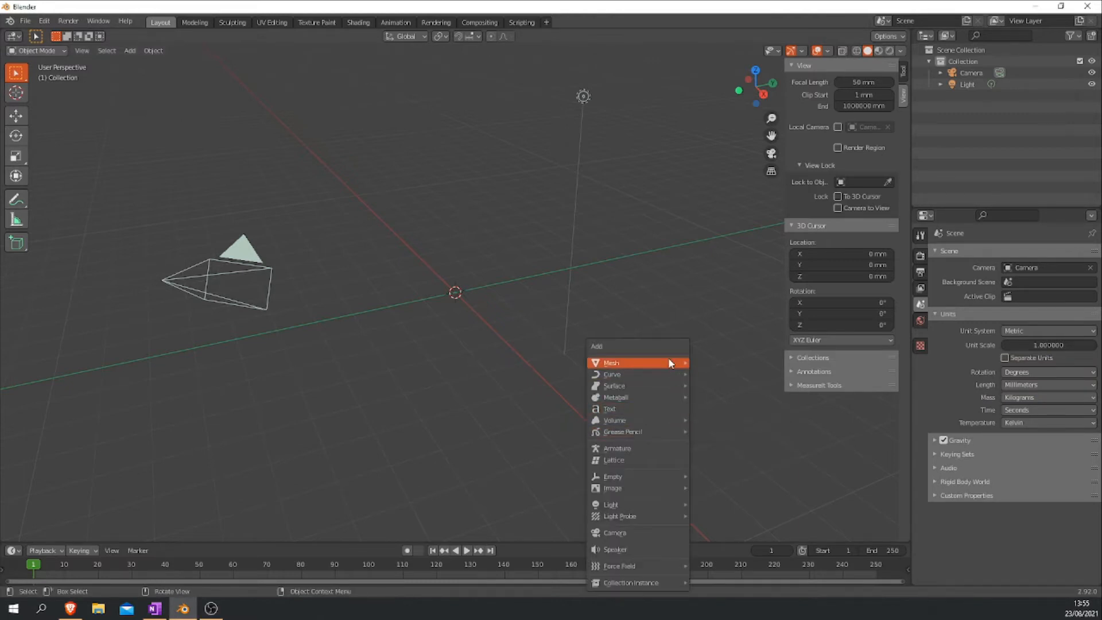
pyautogui.moveTo(669, 363)
pyautogui.click(731, 462)
pyautogui.moveTo(457, 393); pyautogui.dragTo(532, 356, button='middle')
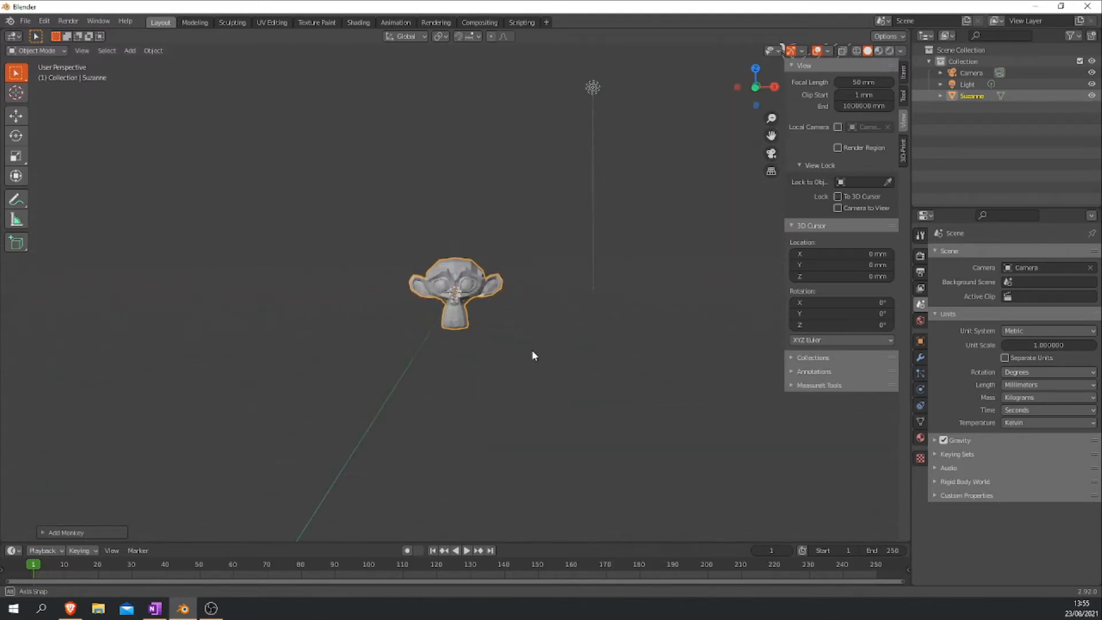
pyautogui.click(755, 87)
pyautogui.scroll(3, 492, 281)
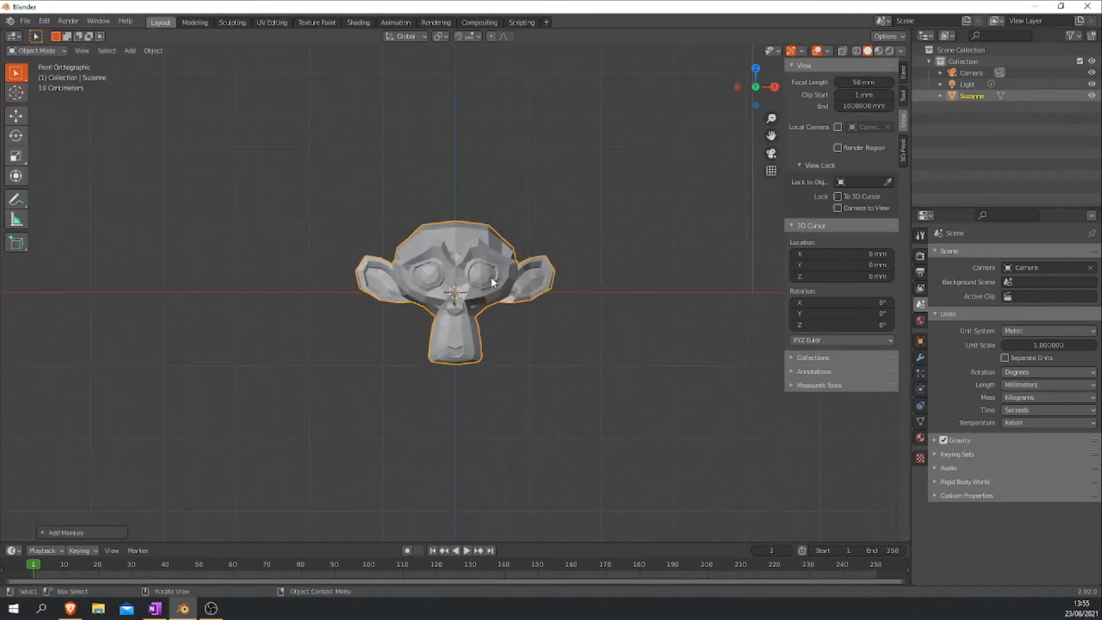
pyautogui.scroll(5, 491, 277)
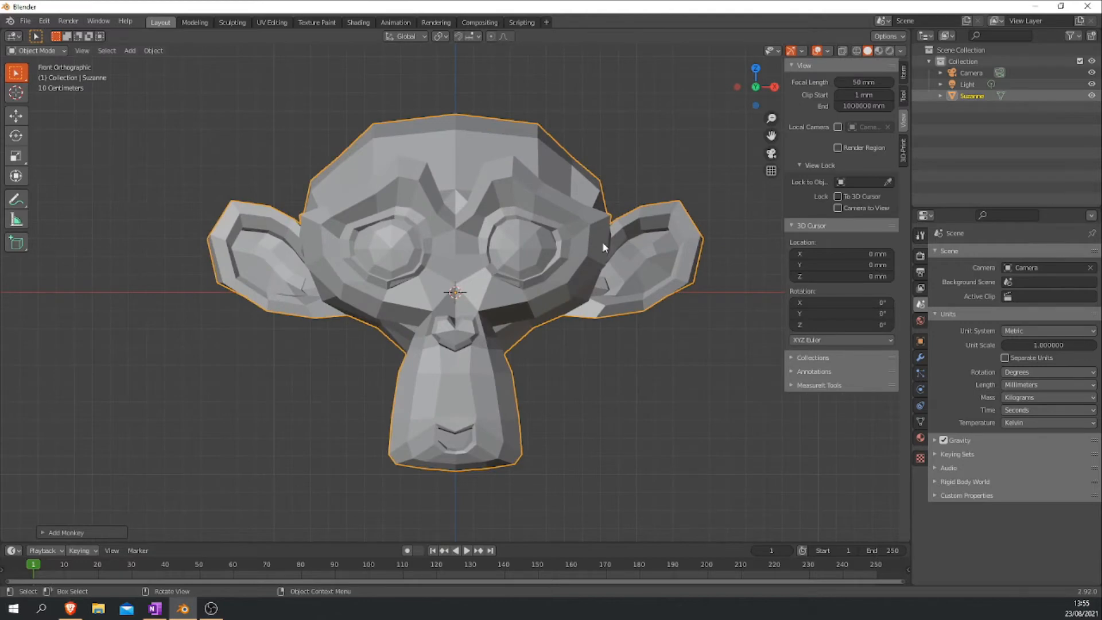
# Examine the monkey's base mesh in Edit Mode by selecting the vertices of one brow face, and return to Object Mode
pyautogui.press('Tab')
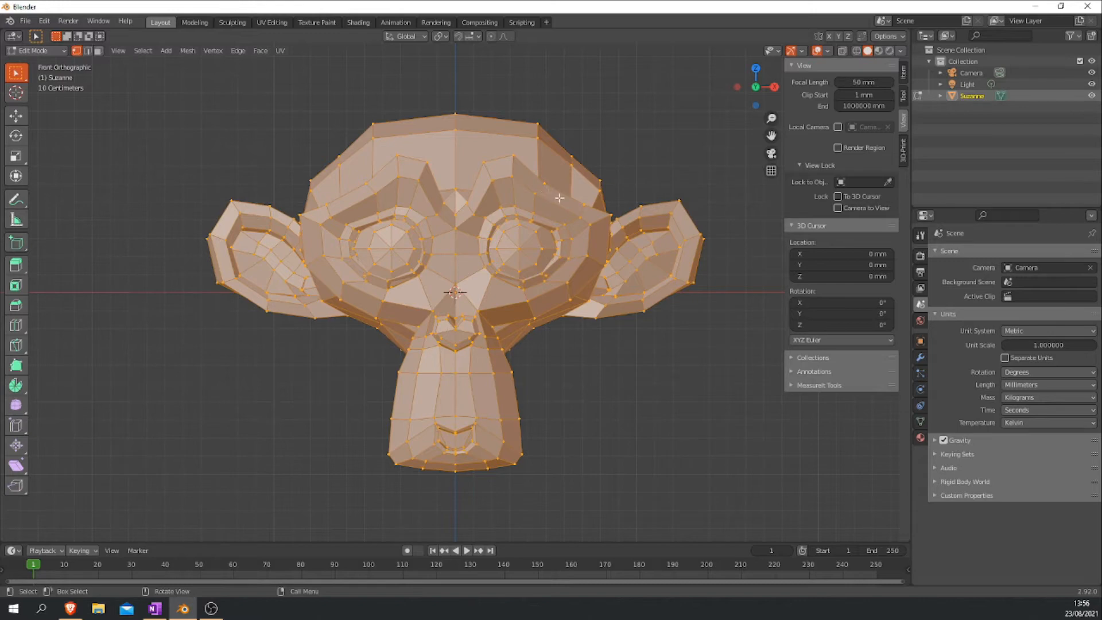
pyautogui.click(535, 194)
pyautogui.keyDown('shift'); pyautogui.click(586, 205); pyautogui.keyUp('shift')
pyautogui.keyDown('shift'); pyautogui.click(581, 221); pyautogui.keyUp('shift')
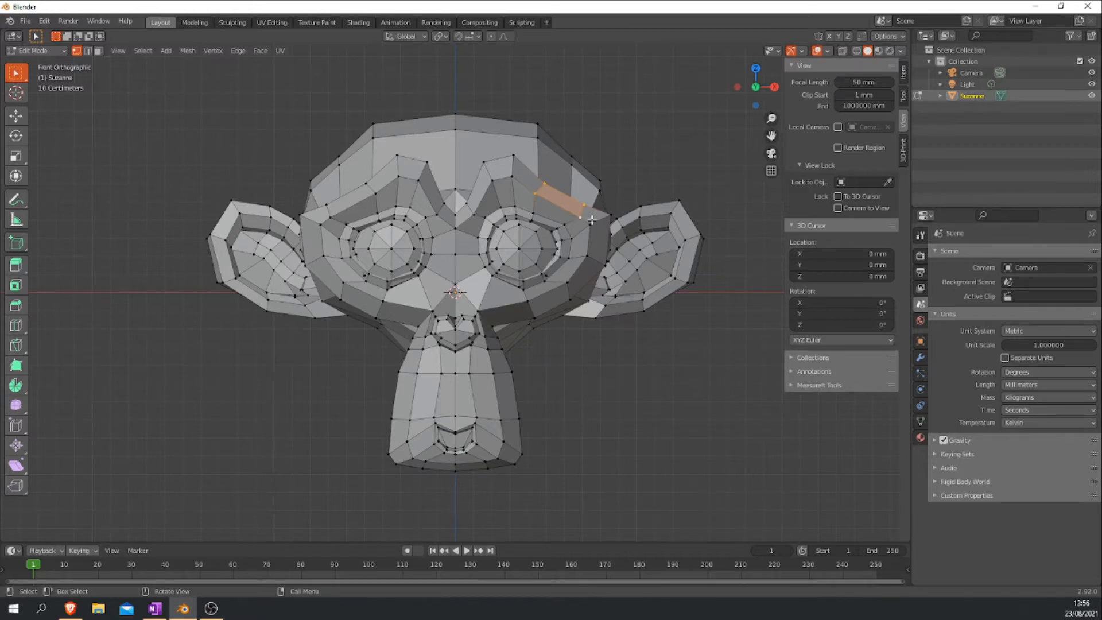
pyautogui.click(641, 350)
pyautogui.press('Tab')
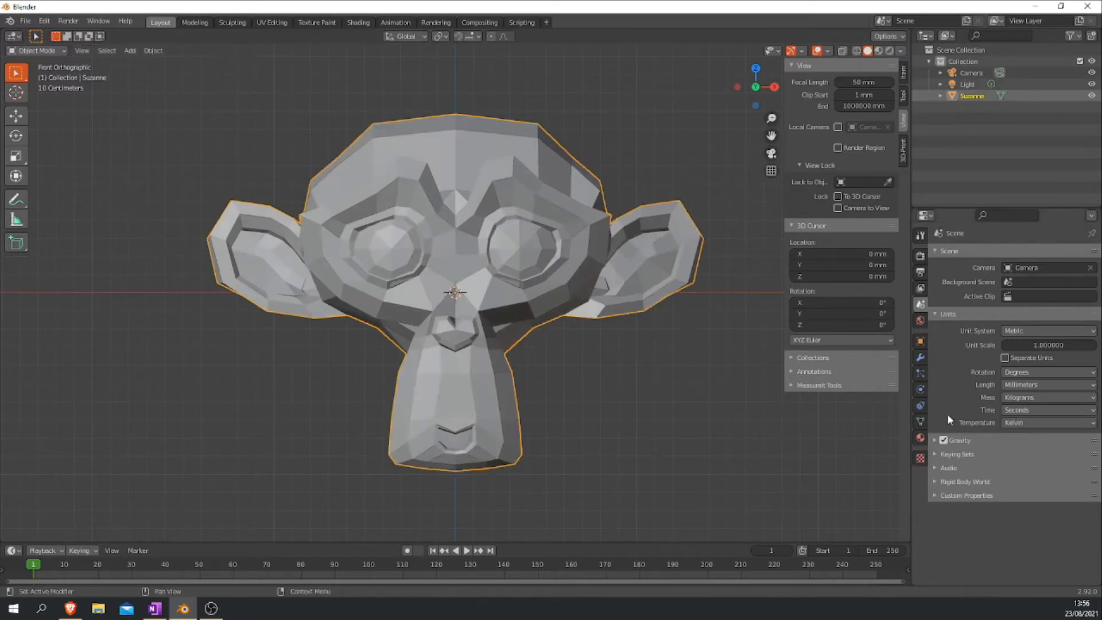
# Add a Subdivision Surface modifier to the monkey and compare Simple with Catmull-Clark, ending on Catmull-Clark
pyautogui.click(920, 359)
pyautogui.click(963, 255)
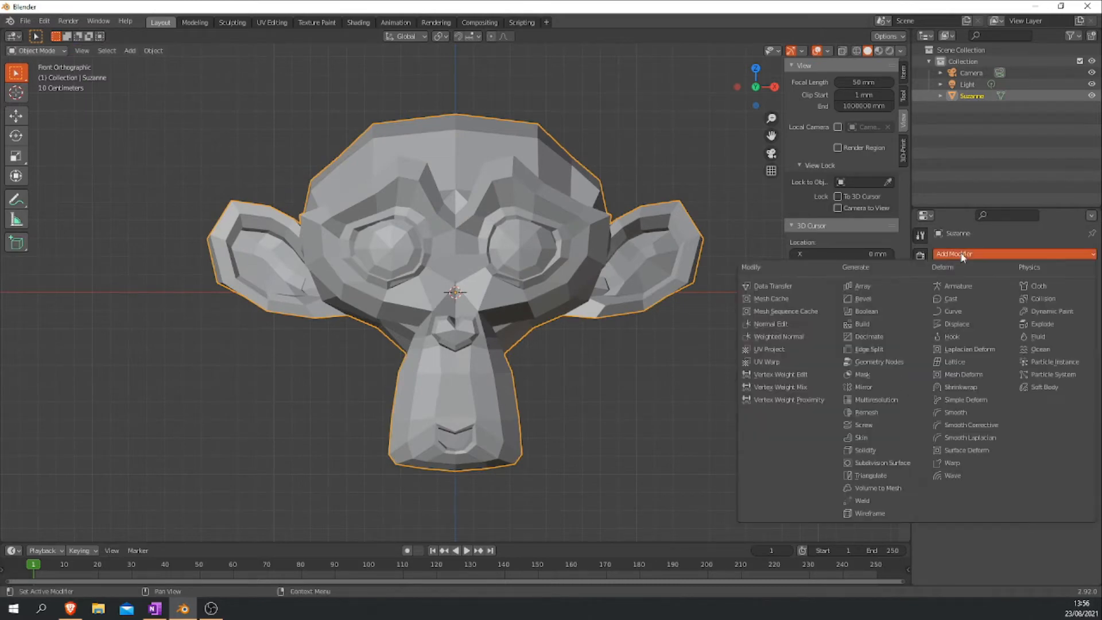
pyautogui.click(882, 464)
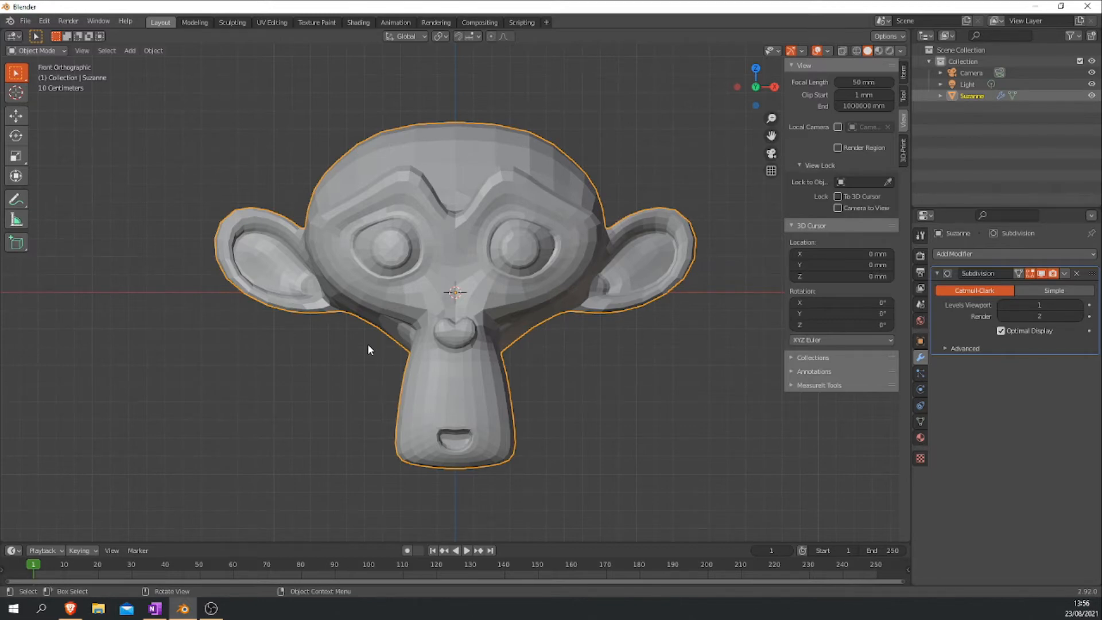
pyautogui.click(1028, 288)
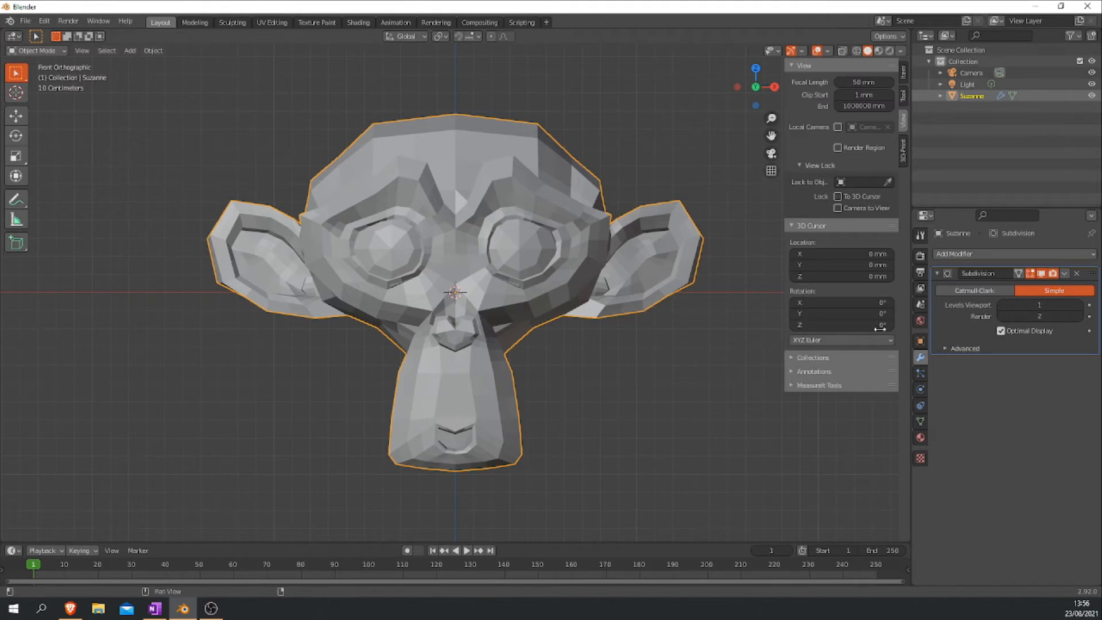
pyautogui.click(976, 292)
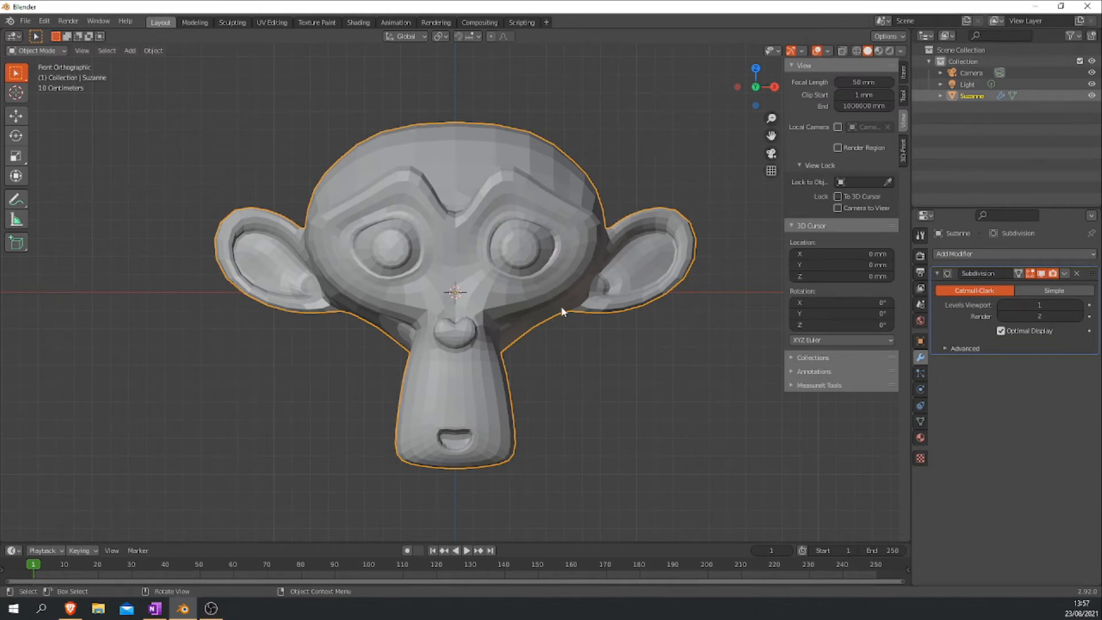
# Examine the ear and back of the head in Edit Mode, comparing the original cage with Simple and Catmull-Clark subdivision
pyautogui.press('Tab')
pyautogui.scroll(5, 695, 220)
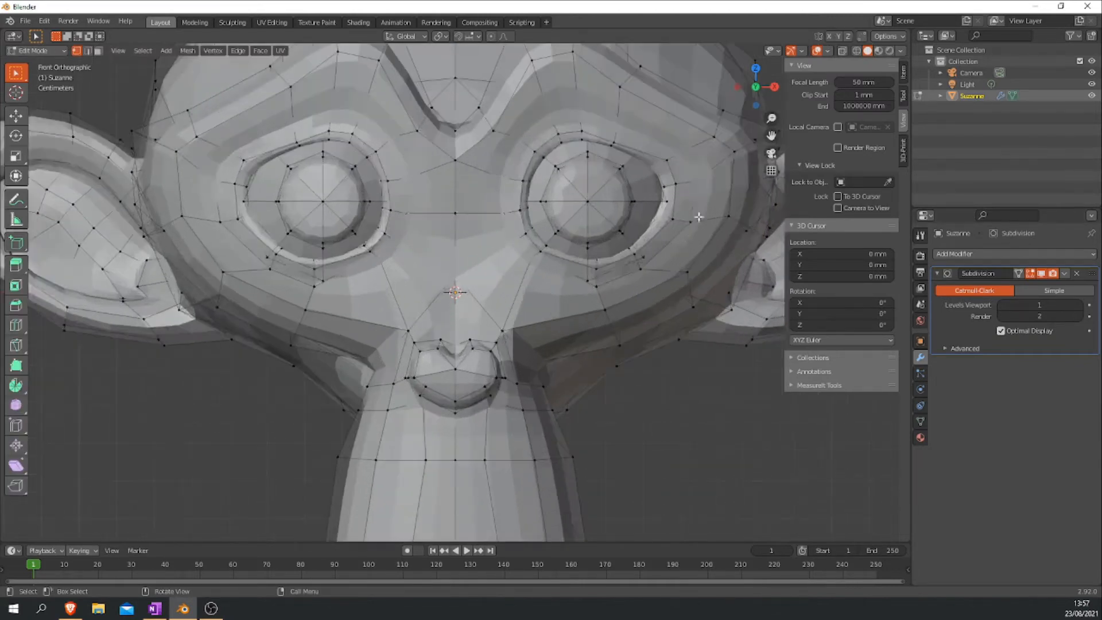
pyautogui.moveTo(696, 219); pyautogui.dragTo(625, 177, button='middle')
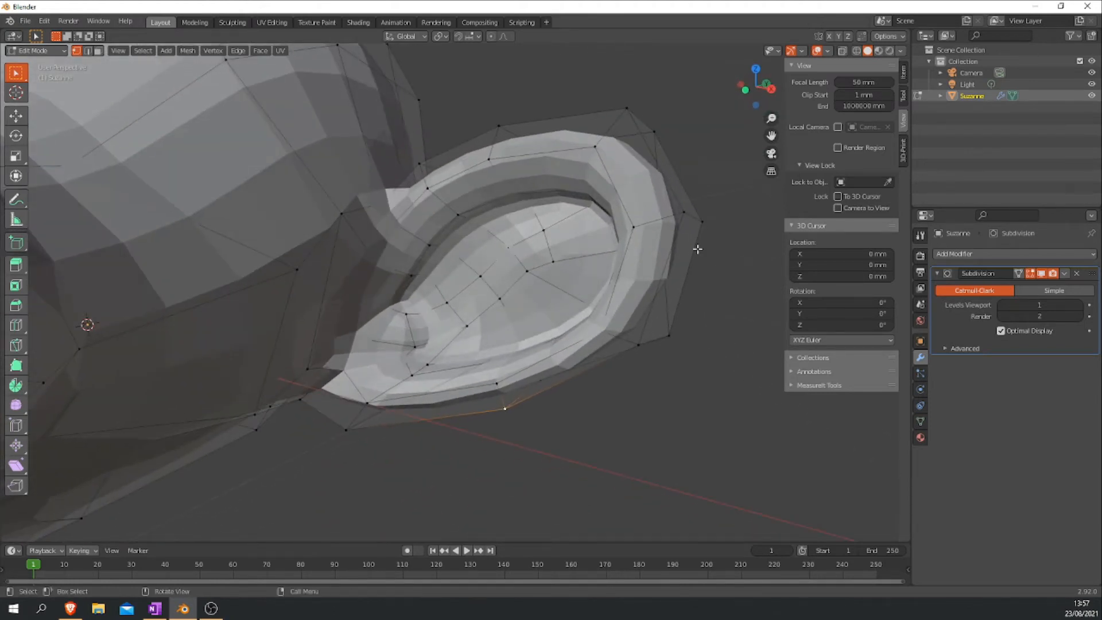
pyautogui.click(1022, 290)
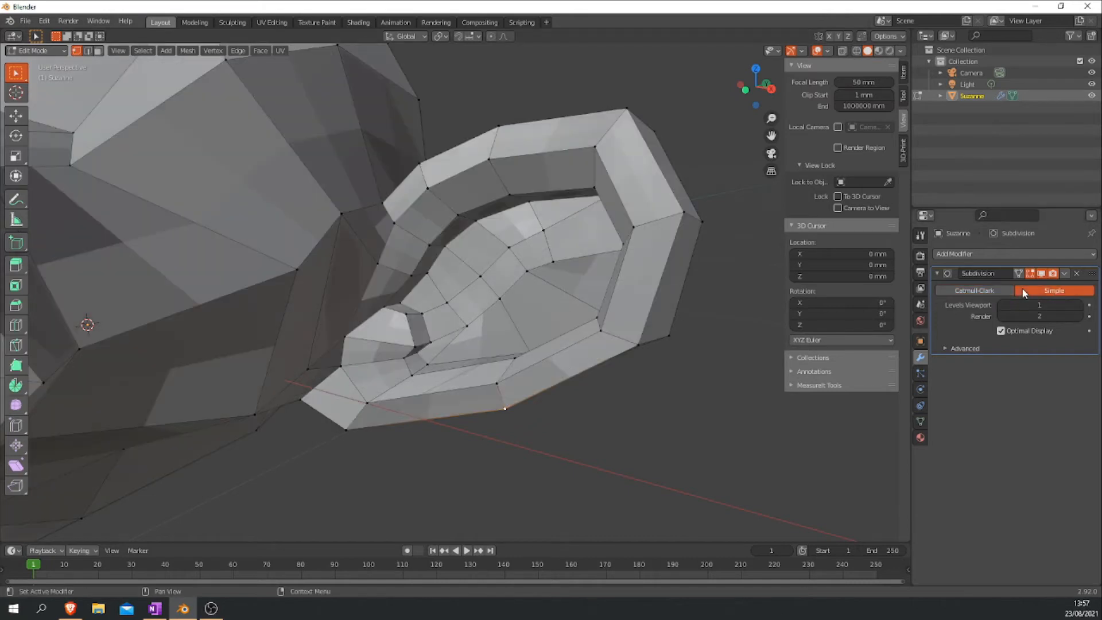
pyautogui.click(979, 291)
pyautogui.moveTo(570, 253); pyautogui.dragTo(509, 237, button='middle')
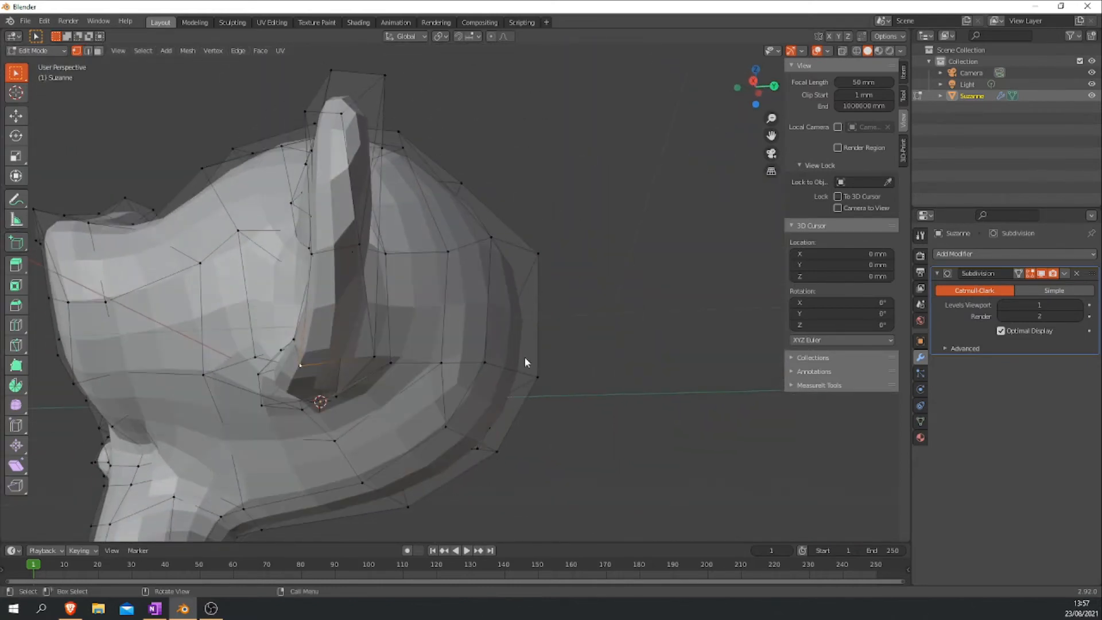
pyautogui.moveTo(515, 319); pyautogui.dragTo(381, 339, button='middle')
pyautogui.scroll(-5, 378, 334)
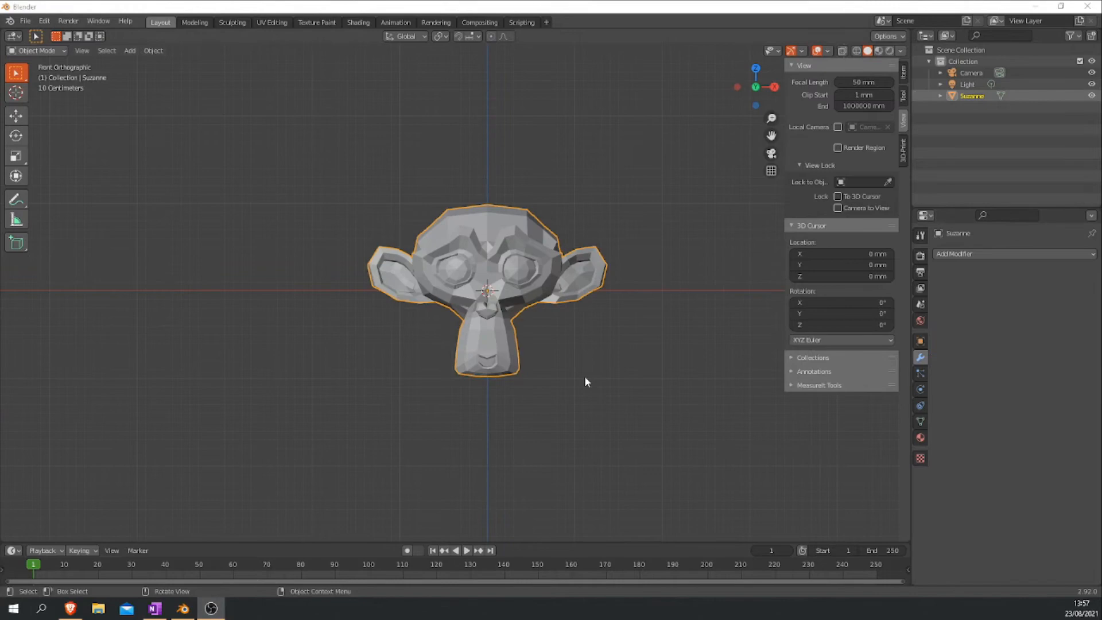
# Duplicate the unmodified monkey and place the copy beside it in the negative X direction
pyautogui.scroll(-2, 474, 325)
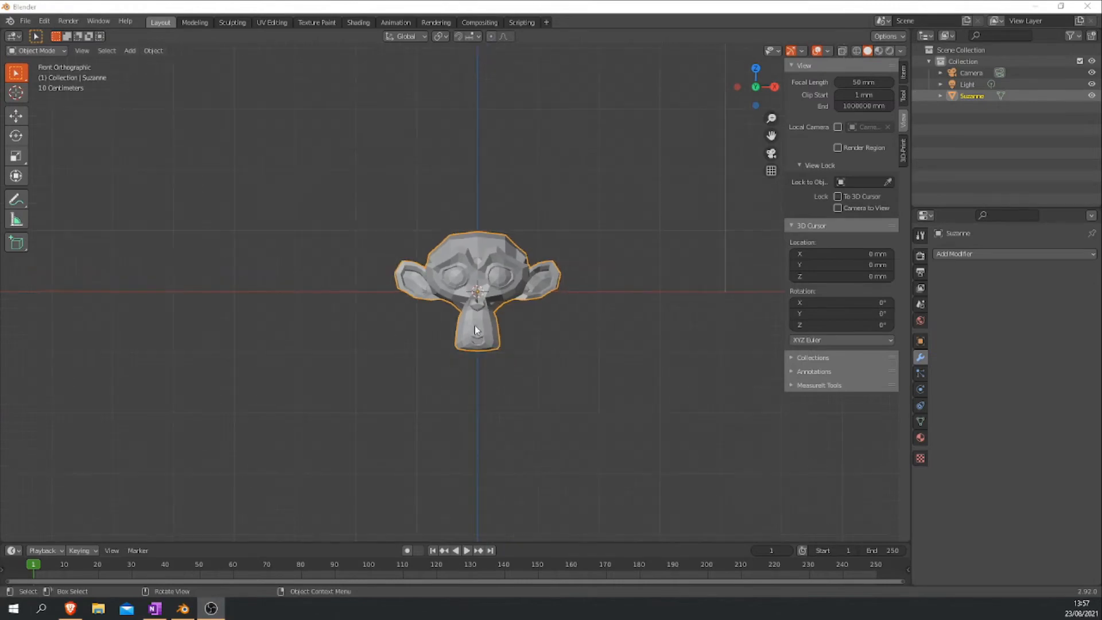
pyautogui.scroll(2, 474, 326)
pyautogui.moveTo(573, 312); pyautogui.dragTo(574, 312, button='middle')
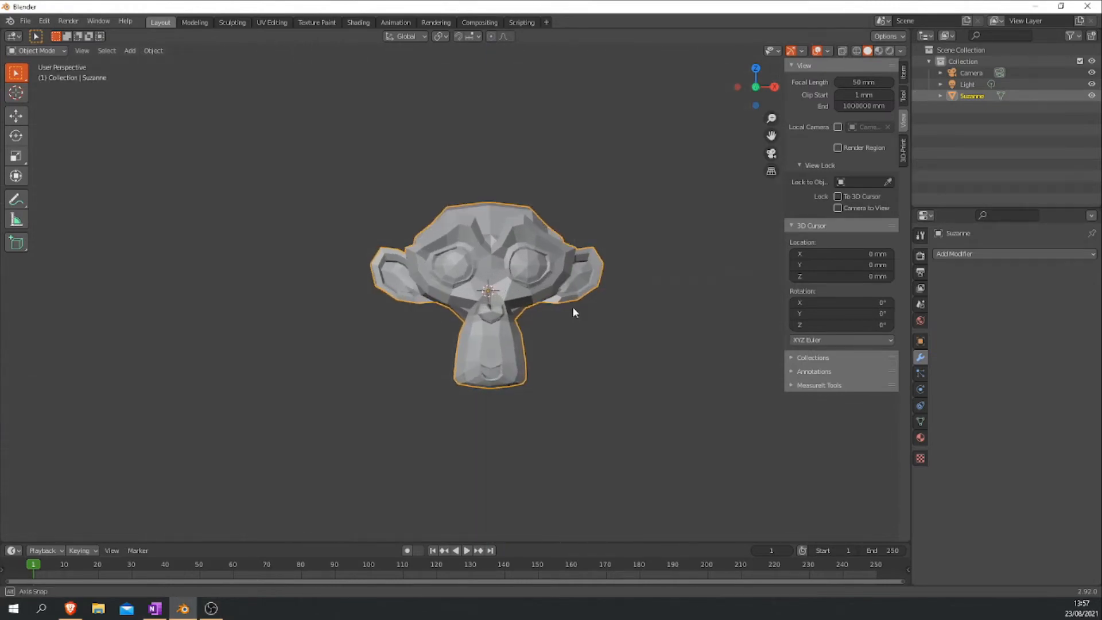
pyautogui.moveTo(691, 259); pyautogui.dragTo(654, 302, button='middle')
pyautogui.hotkey('shift', 'd')
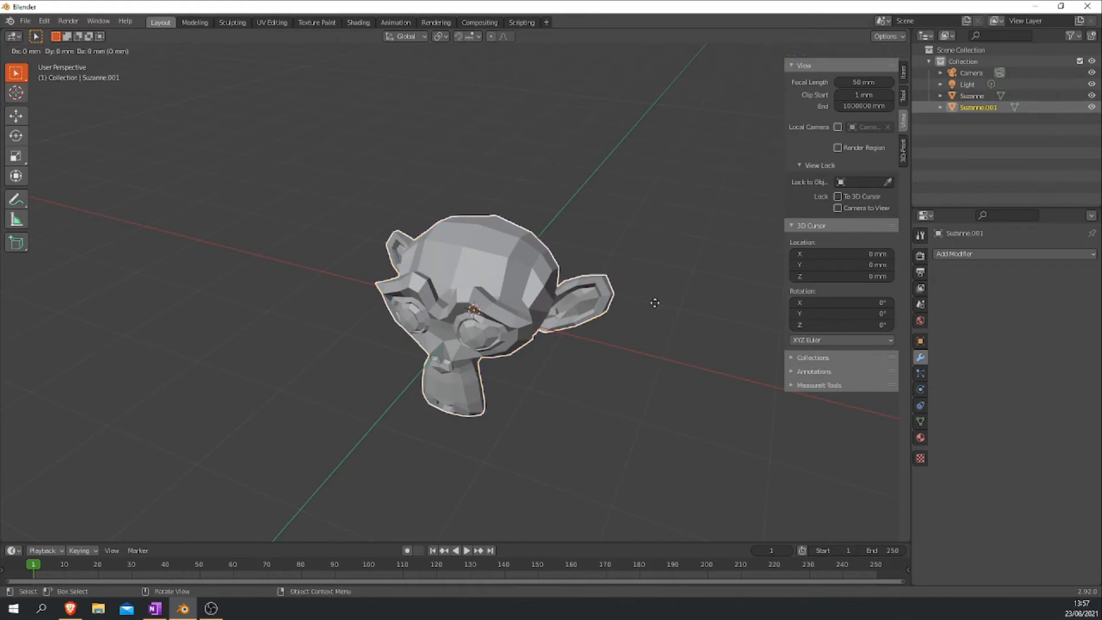
pyautogui.click(426, 254)
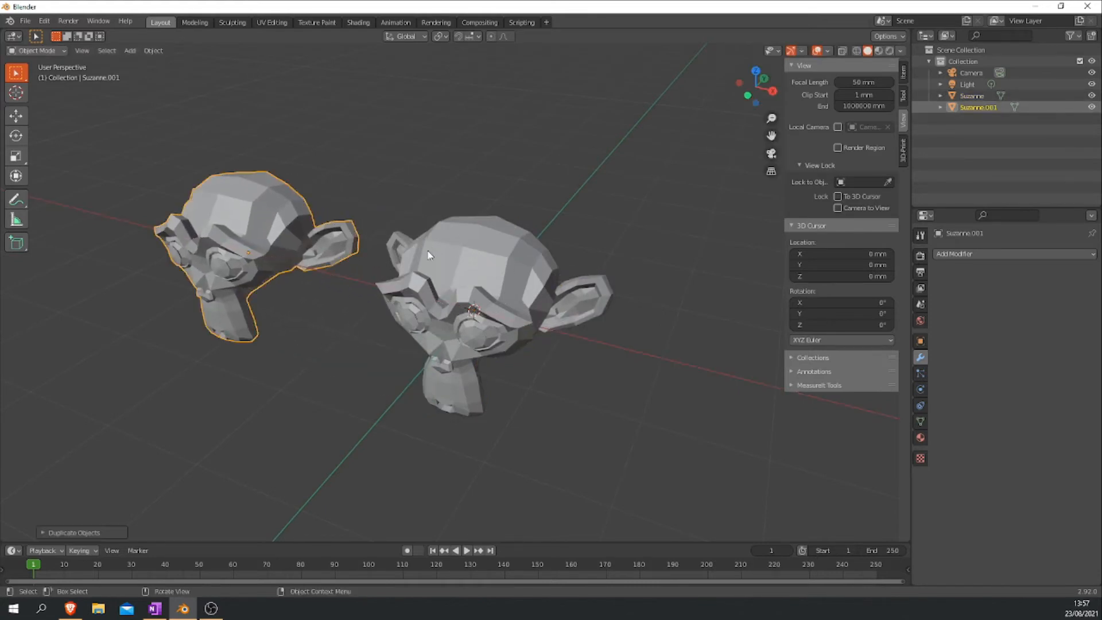
# Duplicate the copied monkey along the X axis and place it on the positive X side of the original, forming a row
pyautogui.hotkey('shift', 'd')
pyautogui.press('x')
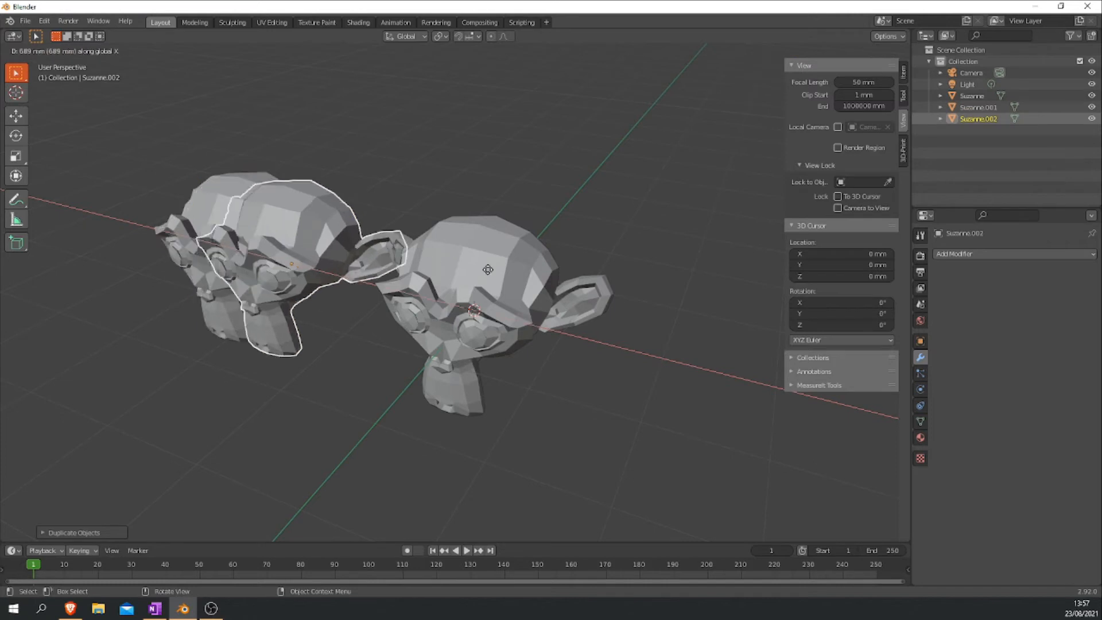
pyautogui.click(45, 411)
pyautogui.scroll(2, 286, 322)
pyautogui.scroll(-4, 286, 323)
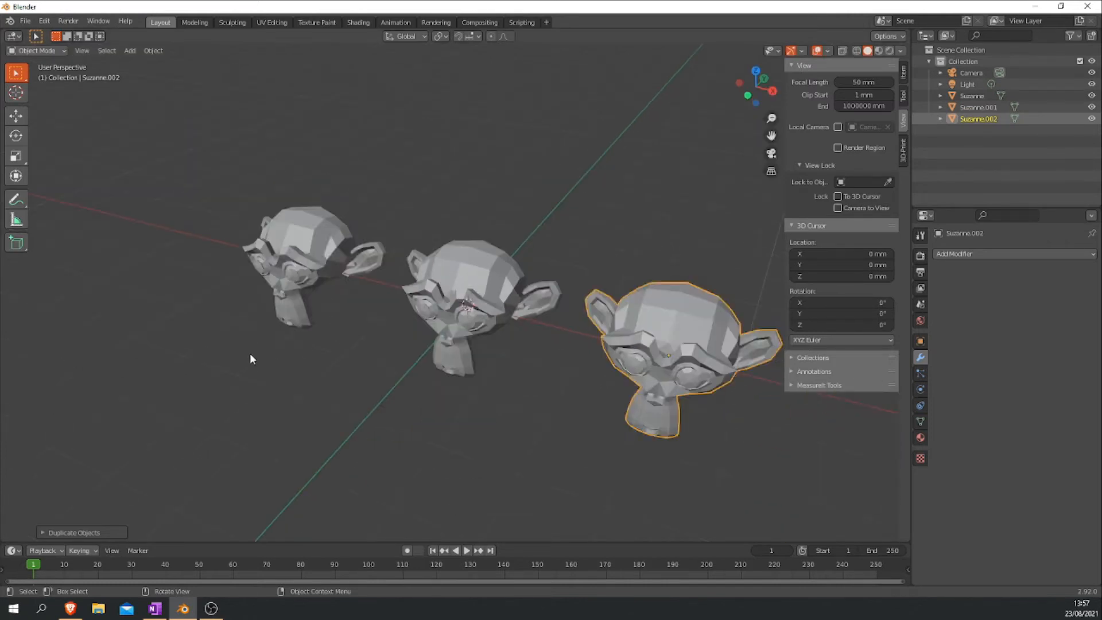
pyautogui.moveTo(250, 359); pyautogui.dragTo(285, 317, button='middle')
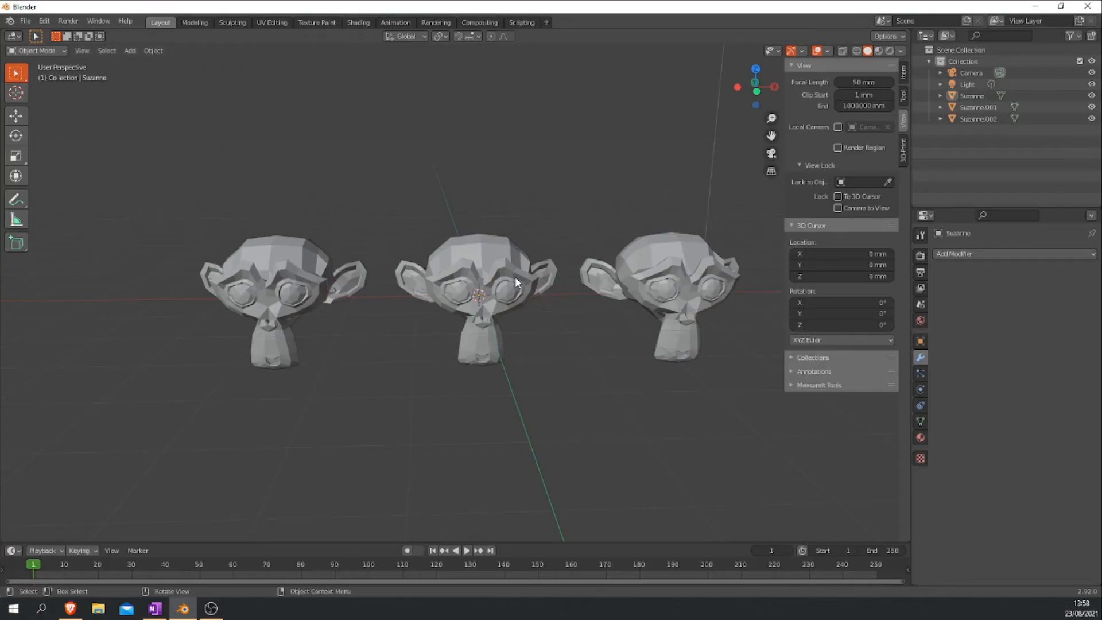
# Add a Subdivision Surface modifier to the middle monkey
pyautogui.click(515, 279)
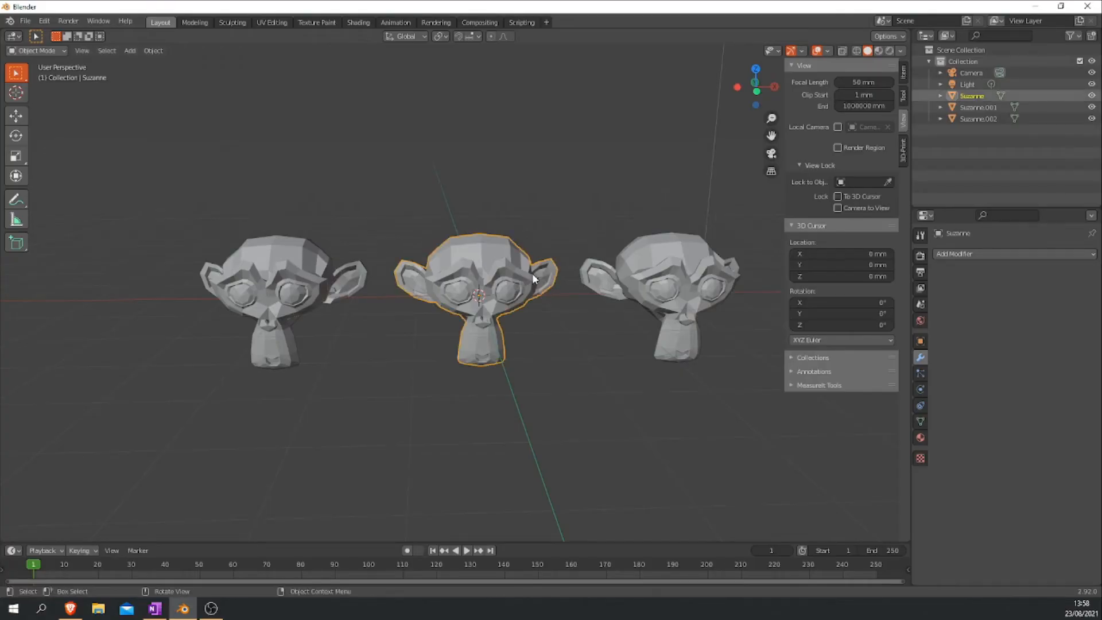
pyautogui.click(972, 254)
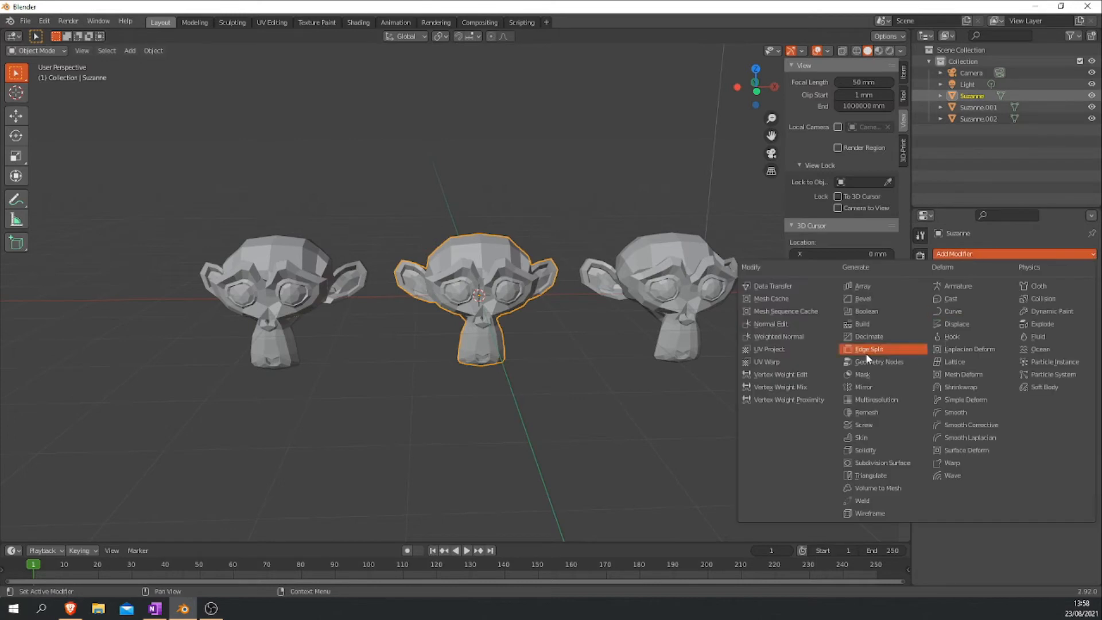
pyautogui.click(888, 462)
pyautogui.moveTo(631, 371); pyautogui.dragTo(635, 349, button='middle')
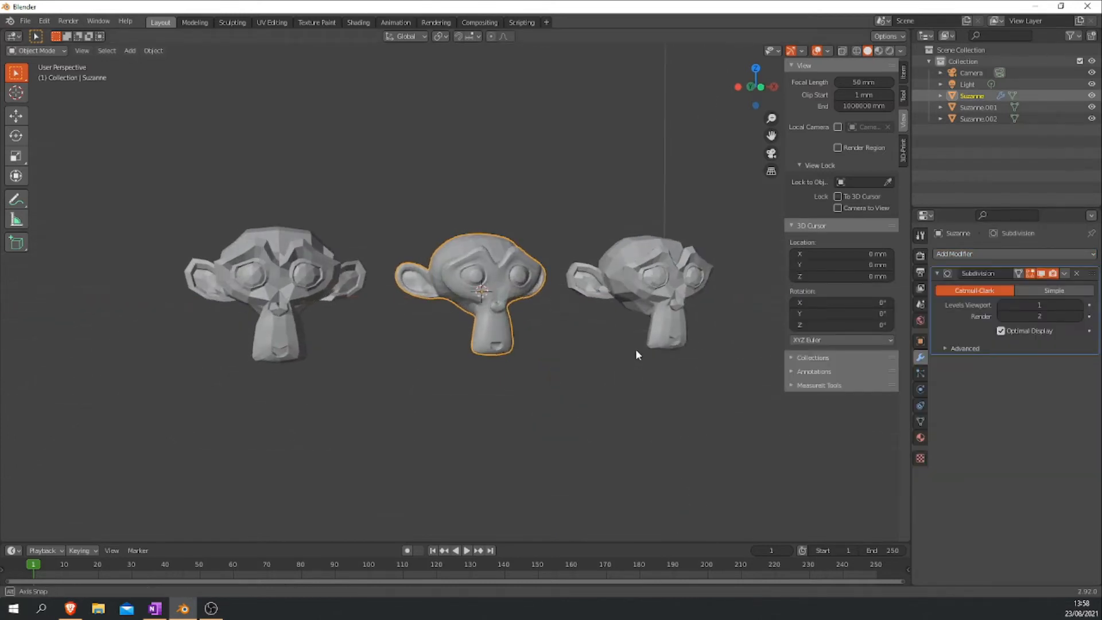
# Compare viewport subdivision levels 1 and 2 on the middle monkey and set Levels Viewport to 3
pyautogui.click(1079, 305)
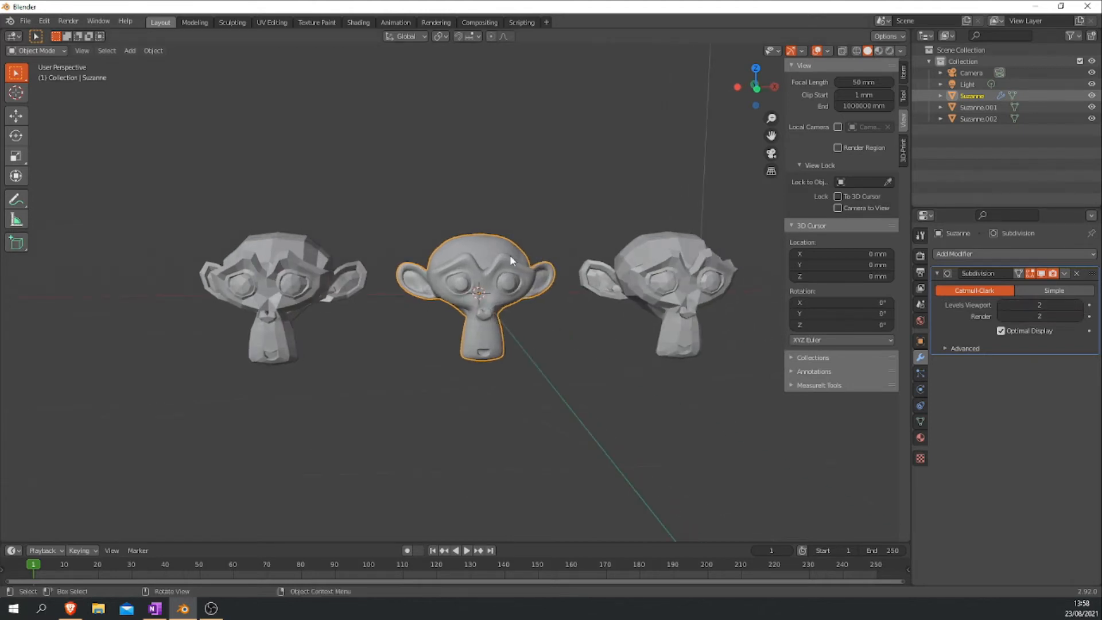
pyautogui.scroll(5, 509, 255)
pyautogui.click(1001, 305)
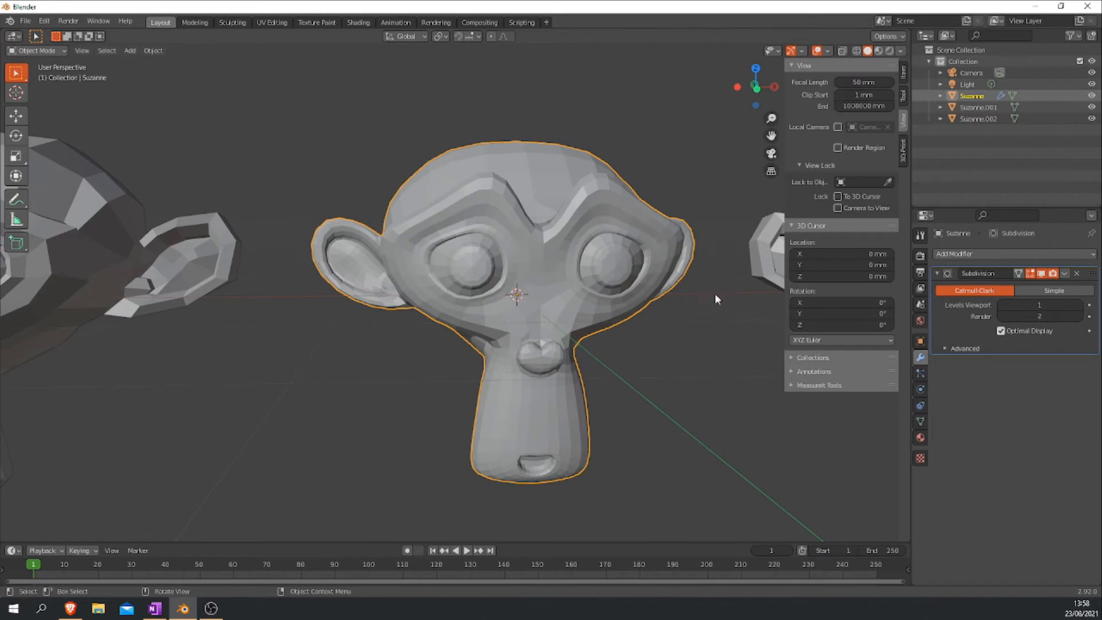
pyautogui.click(1078, 306)
pyautogui.click(1079, 306)
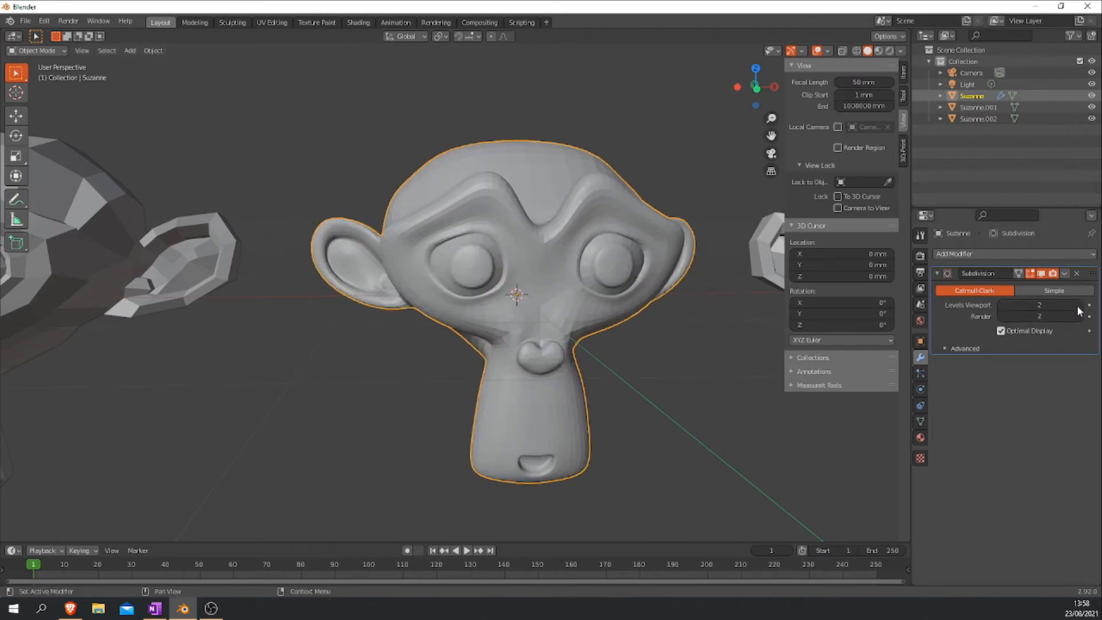
pyautogui.click(1078, 306)
# Examine the middle monkey's original vertices against its smoothed surface in Edit Mode, and return to Object Mode
pyautogui.moveTo(540, 355); pyautogui.dragTo(502, 356, button='middle')
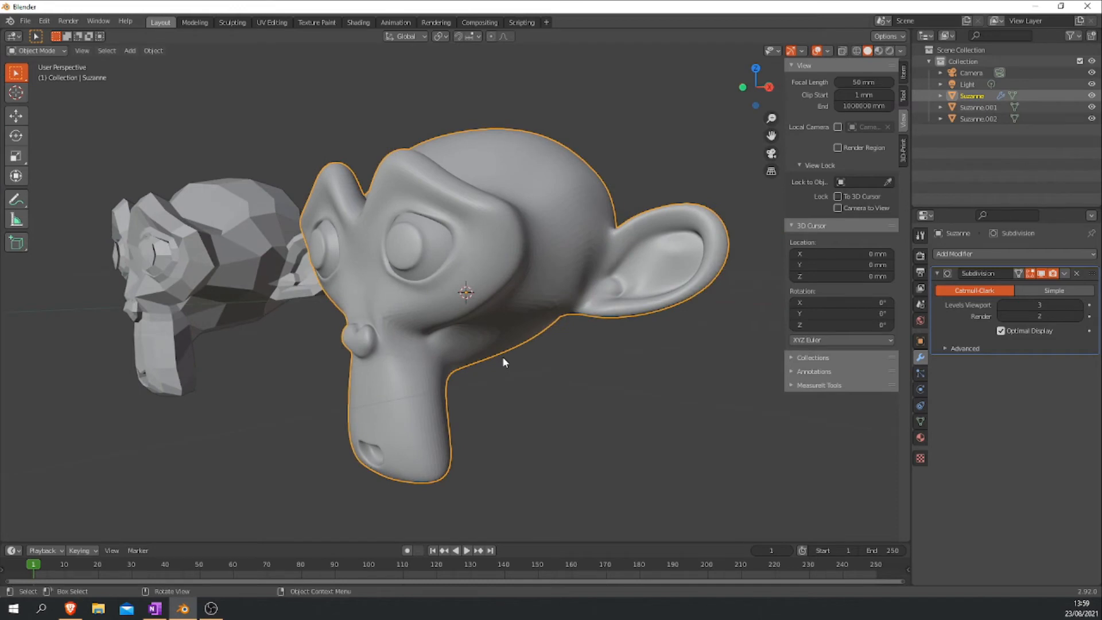
pyautogui.press('Tab')
pyautogui.moveTo(565, 171); pyautogui.dragTo(572, 160, button='middle')
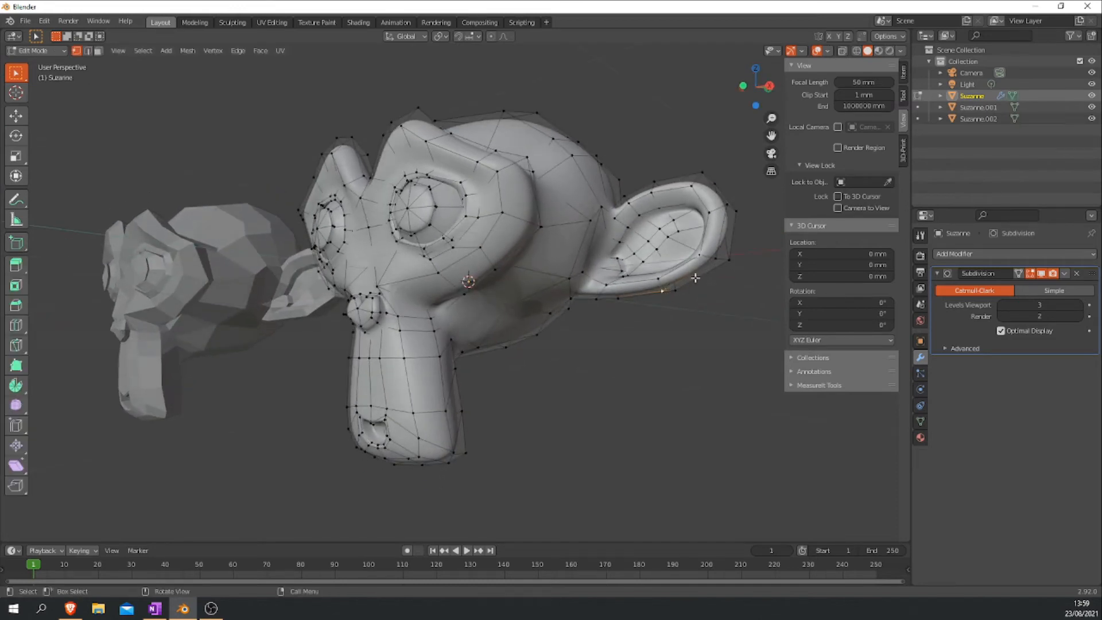
pyautogui.moveTo(546, 325); pyautogui.dragTo(601, 342, button='middle')
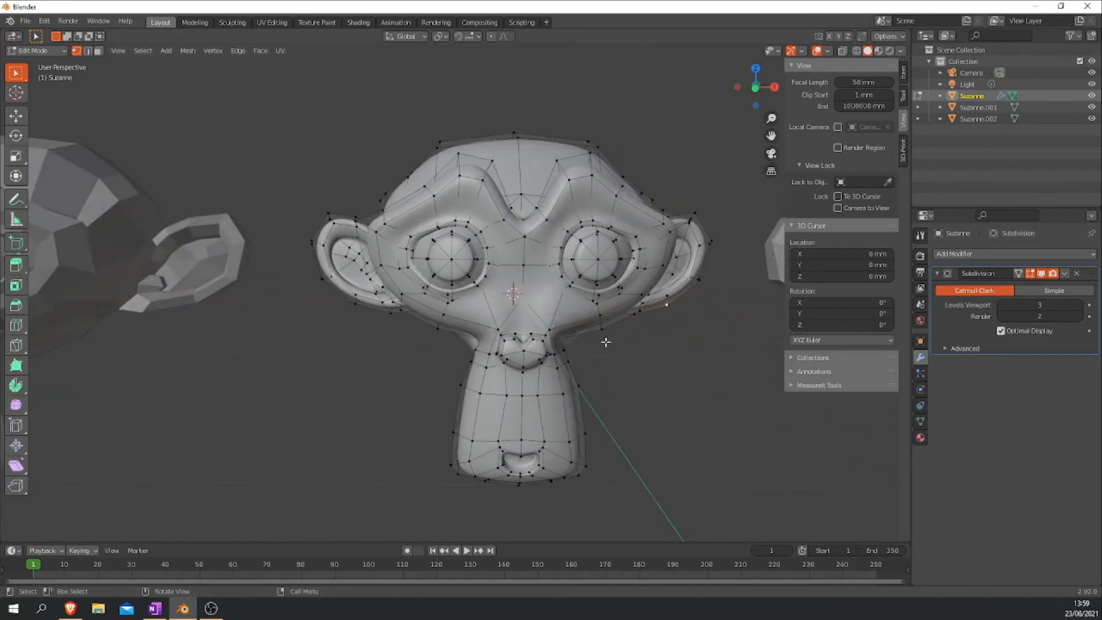
pyautogui.press('Tab')
# Add a Subdivision Surface modifier to the monkey on the positive X side of the row
pyautogui.scroll(-4, 600, 340)
pyautogui.moveTo(643, 336); pyautogui.dragTo(539, 323, button='middle')
pyautogui.click(649, 268)
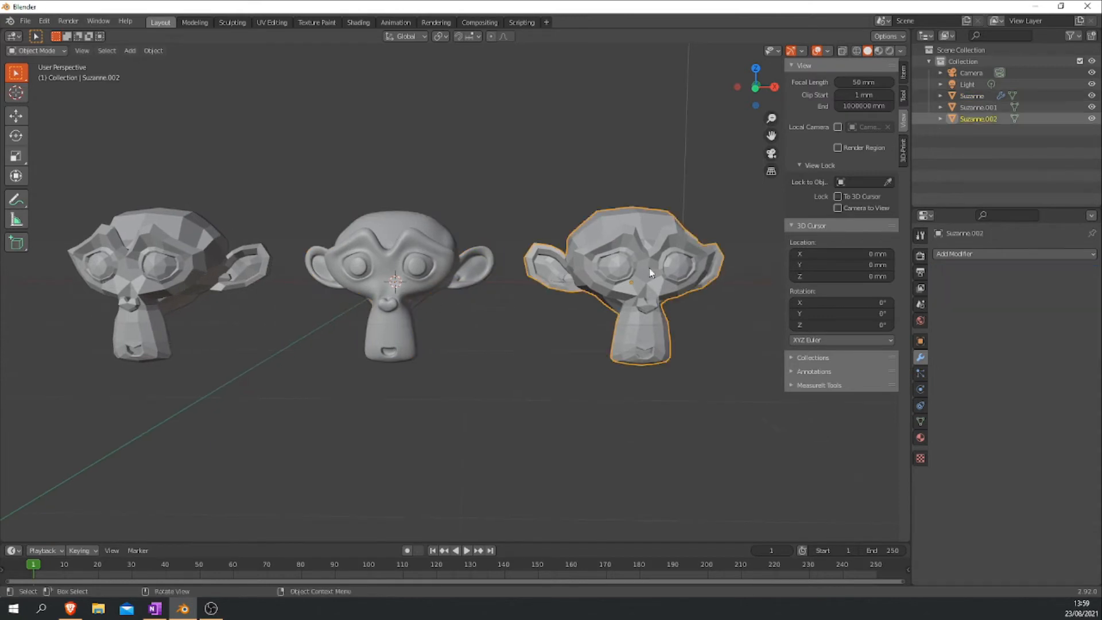
pyautogui.click(973, 256)
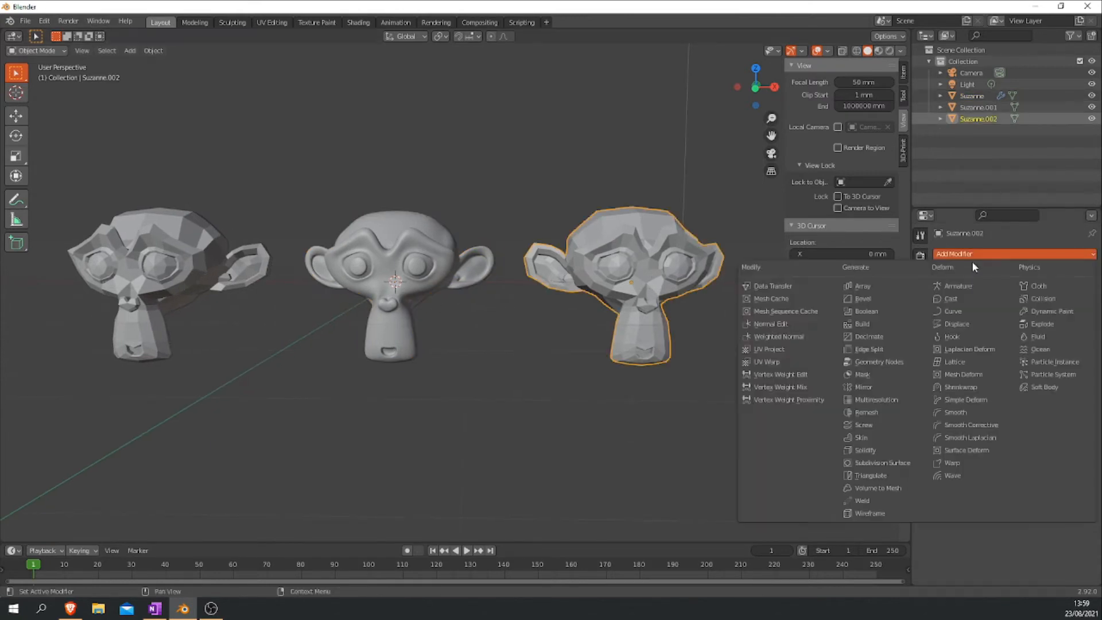
pyautogui.click(882, 462)
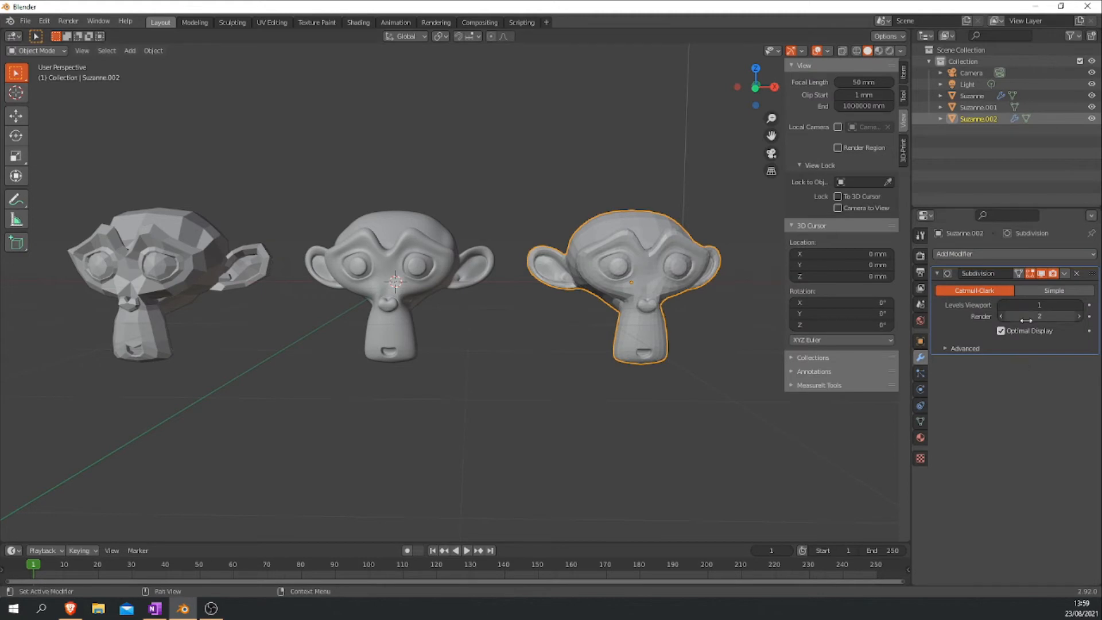
# Switch the selected monkey's Subdivision modifier to Simple and inspect its mesh in Edit Mode
pyautogui.scroll(2, 685, 294)
pyautogui.scroll(1, 685, 294)
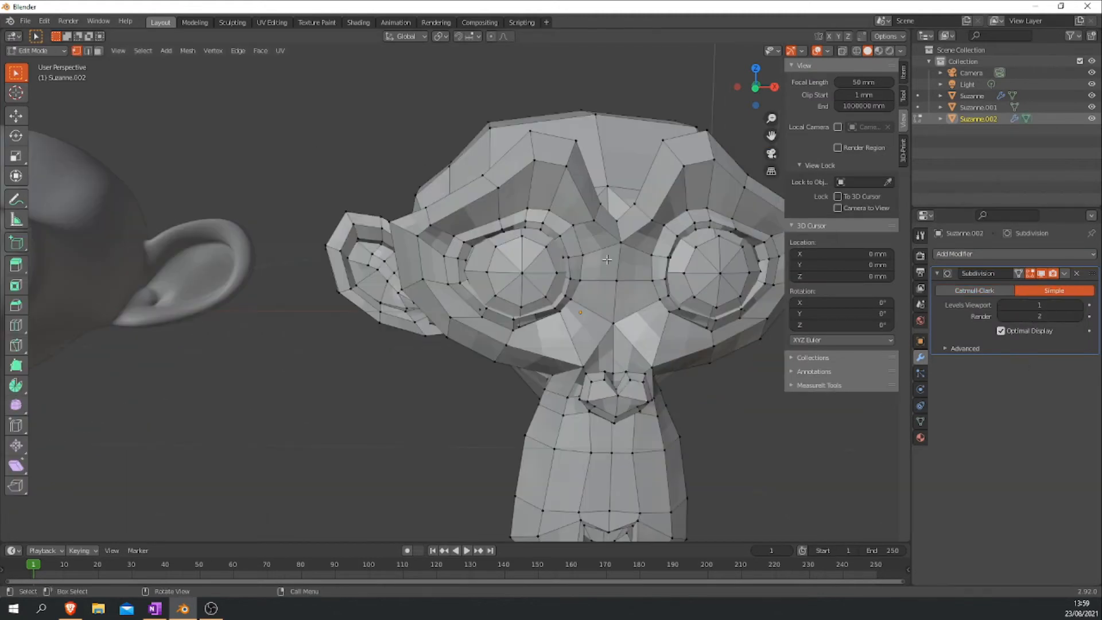
pyautogui.keyDown('shift'); pyautogui.moveTo(608, 260); pyautogui.dragTo(499, 274, button='middle'); pyautogui.keyUp('shift')
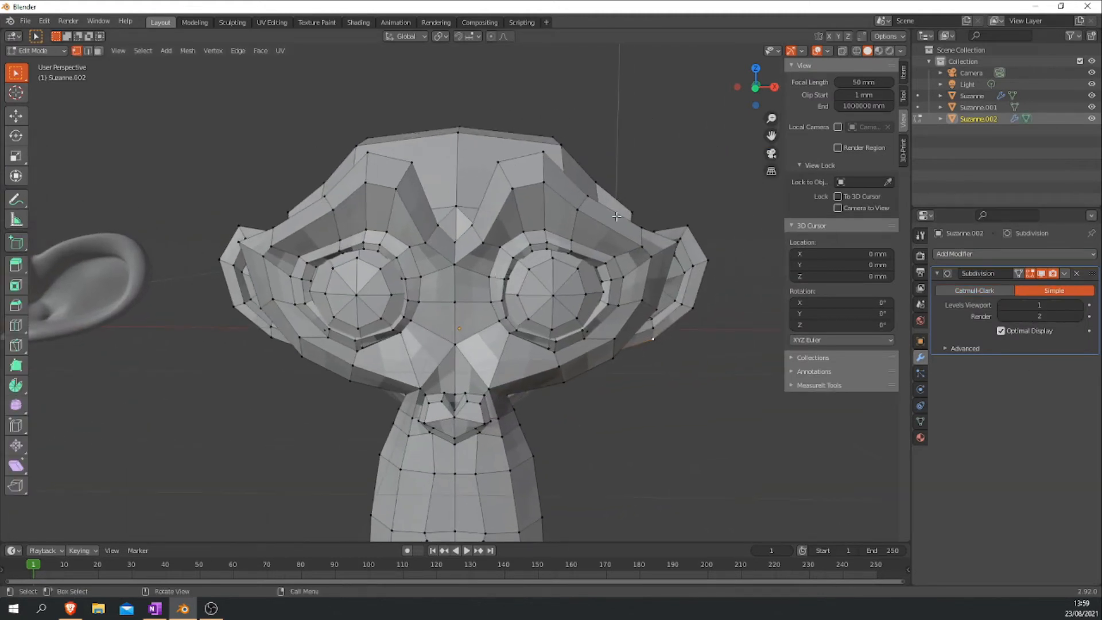
pyautogui.moveTo(634, 232); pyautogui.dragTo(592, 237, button='middle')
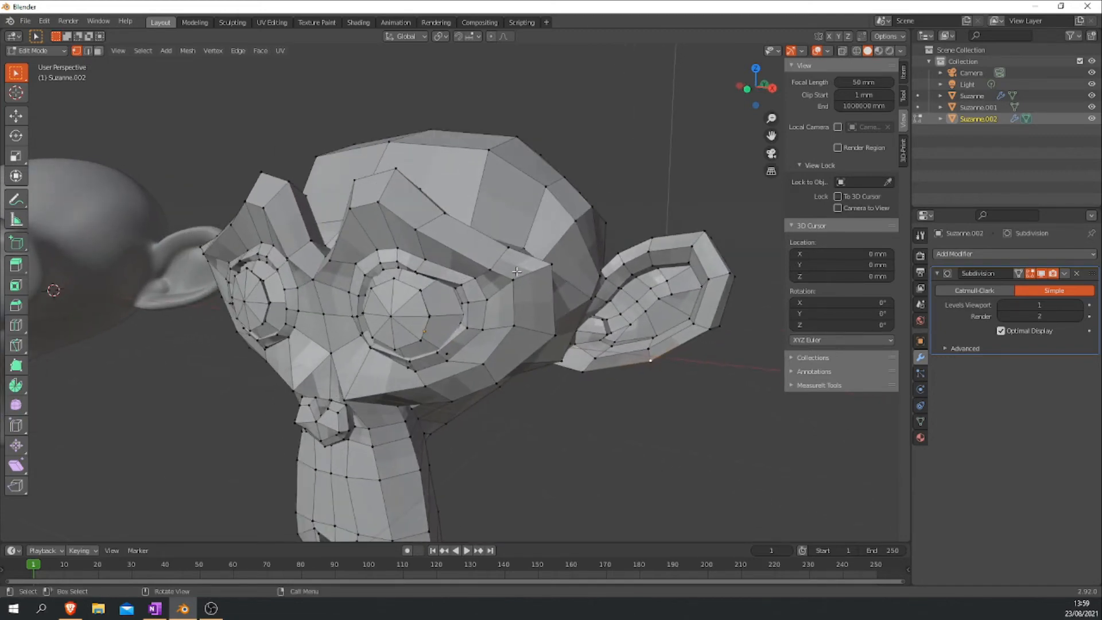
pyautogui.press('Tab')
pyautogui.press('Tab')
# Compare viewport subdivision levels 0, 1 and 2 around the Simple monkey's eye and set Levels Viewport to 2
pyautogui.click(1079, 305)
pyautogui.scroll(6, 494, 286)
pyautogui.scroll(-3, 498, 279)
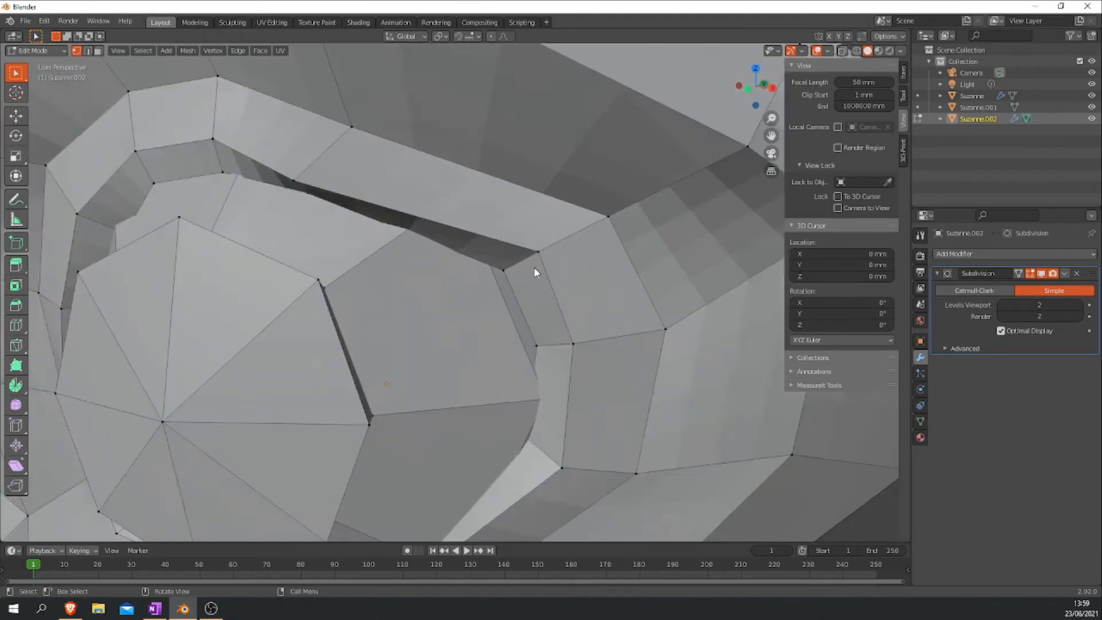
pyautogui.moveTo(1005, 303); pyautogui.dragTo(1001, 302)
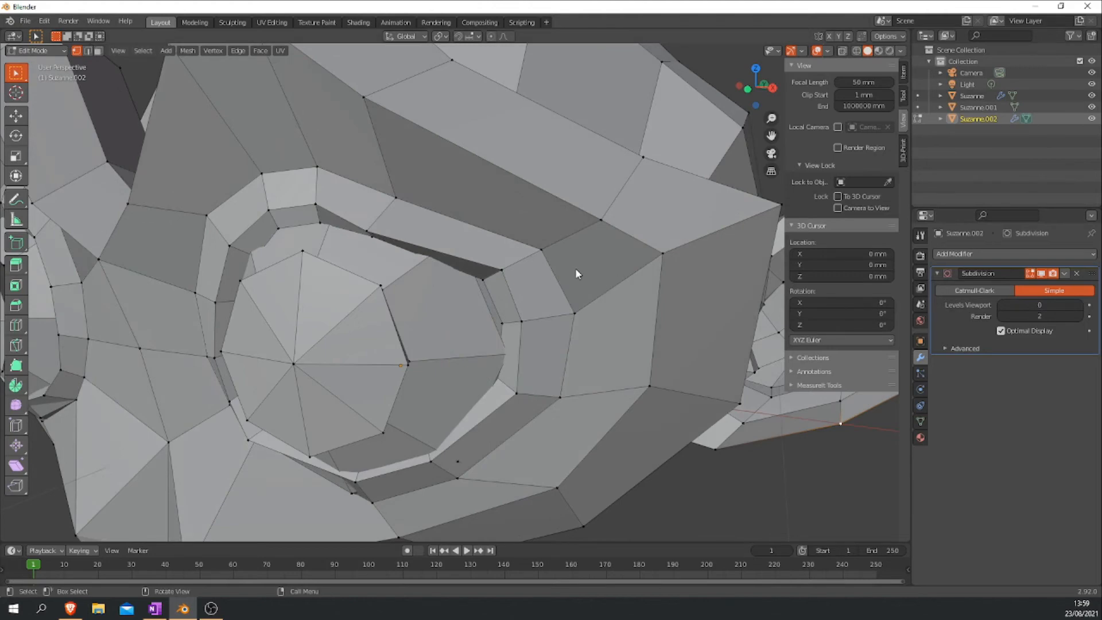
pyautogui.click(1086, 304)
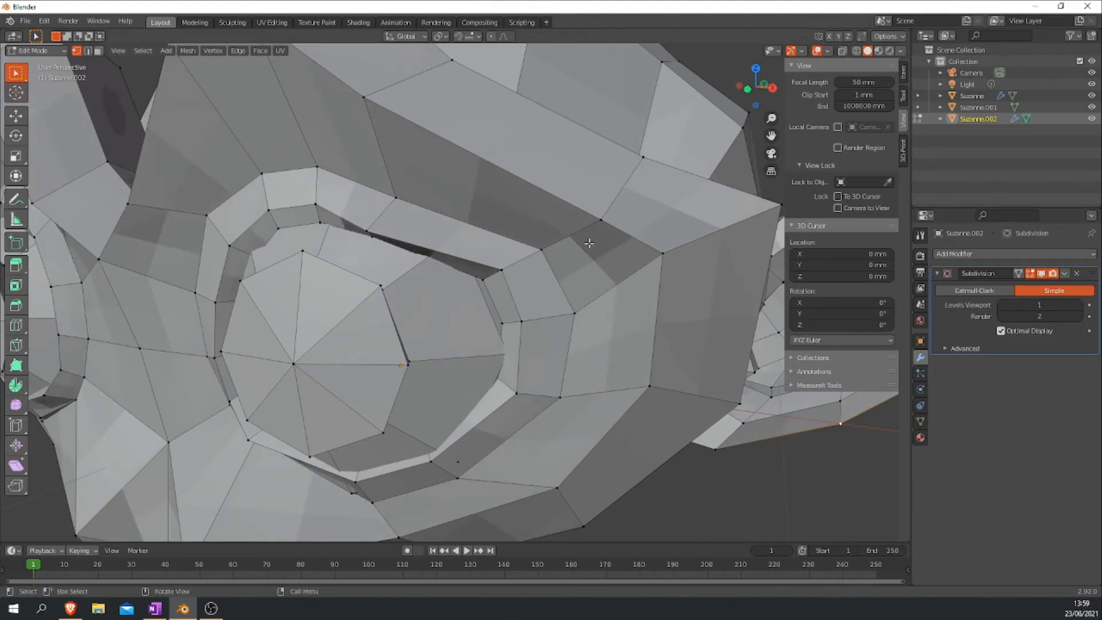
pyautogui.click(1079, 305)
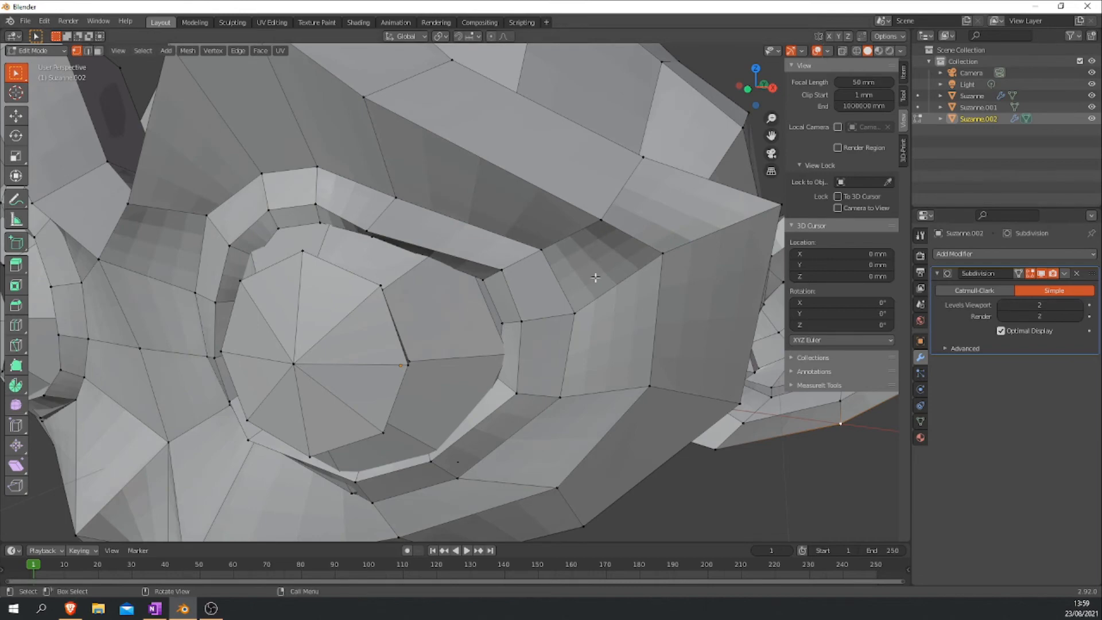
# Examine how the Simple subdivision splits the faces between the monkey's original vertices, and return to Object Mode
pyautogui.scroll(2, 534, 291)
pyautogui.scroll(-5, 534, 291)
pyautogui.moveTo(564, 264); pyautogui.dragTo(531, 280, button='middle')
pyautogui.keyDown('shift'); pyautogui.moveTo(428, 327); pyautogui.dragTo(544, 286, button='middle'); pyautogui.keyUp('shift')
pyautogui.scroll(5, 455, 325)
pyautogui.scroll(-6, 455, 325)
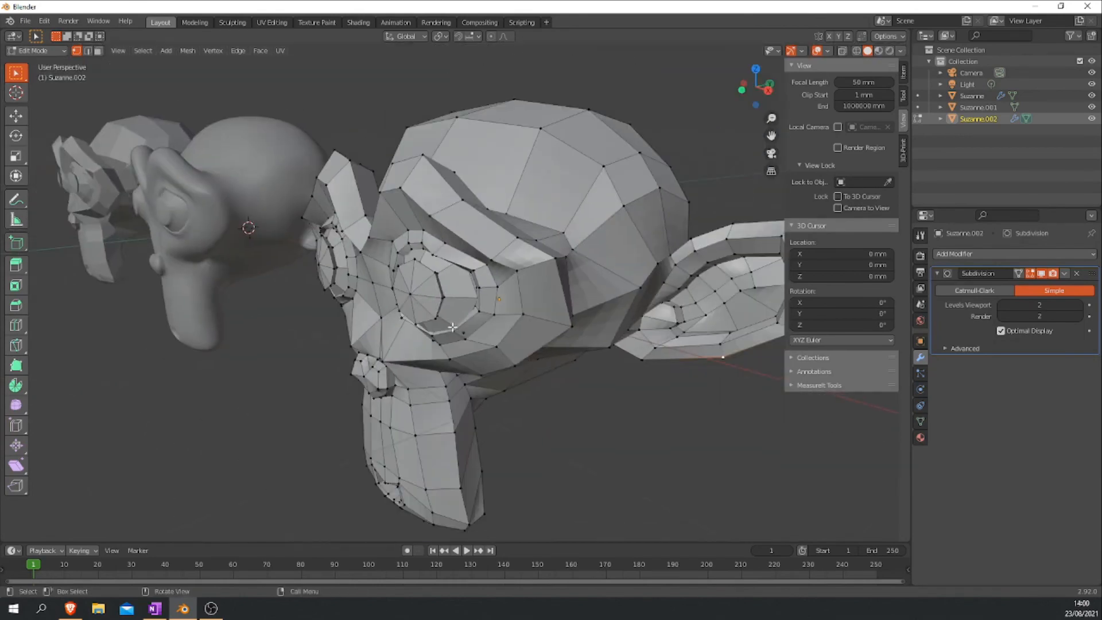
pyautogui.moveTo(453, 327); pyautogui.dragTo(516, 270, button='middle')
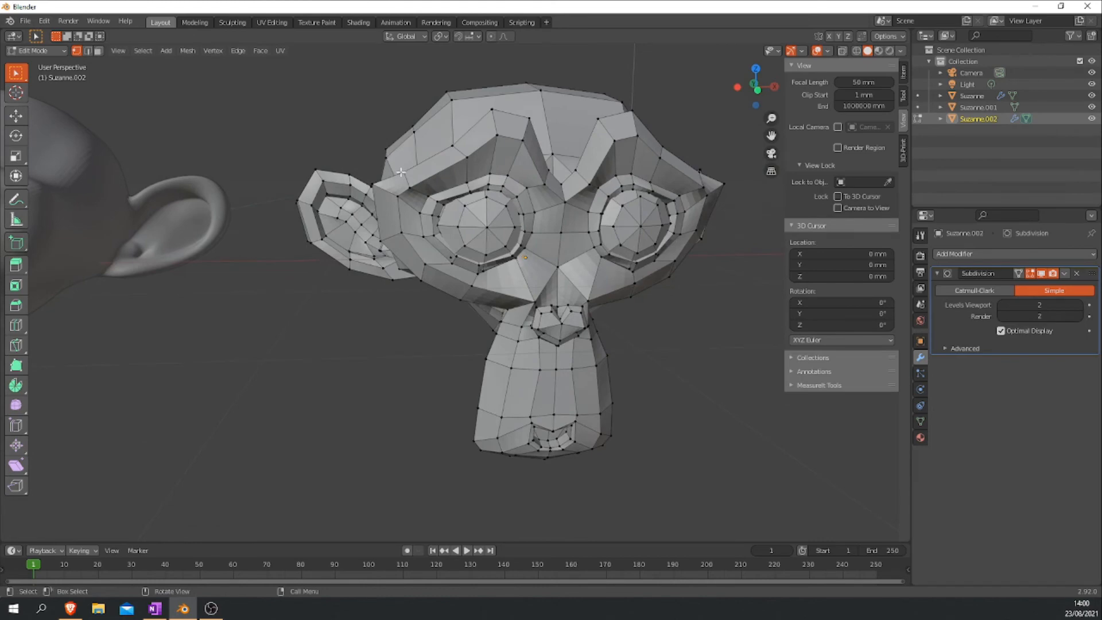
pyautogui.moveTo(532, 249); pyautogui.dragTo(491, 236, button='middle')
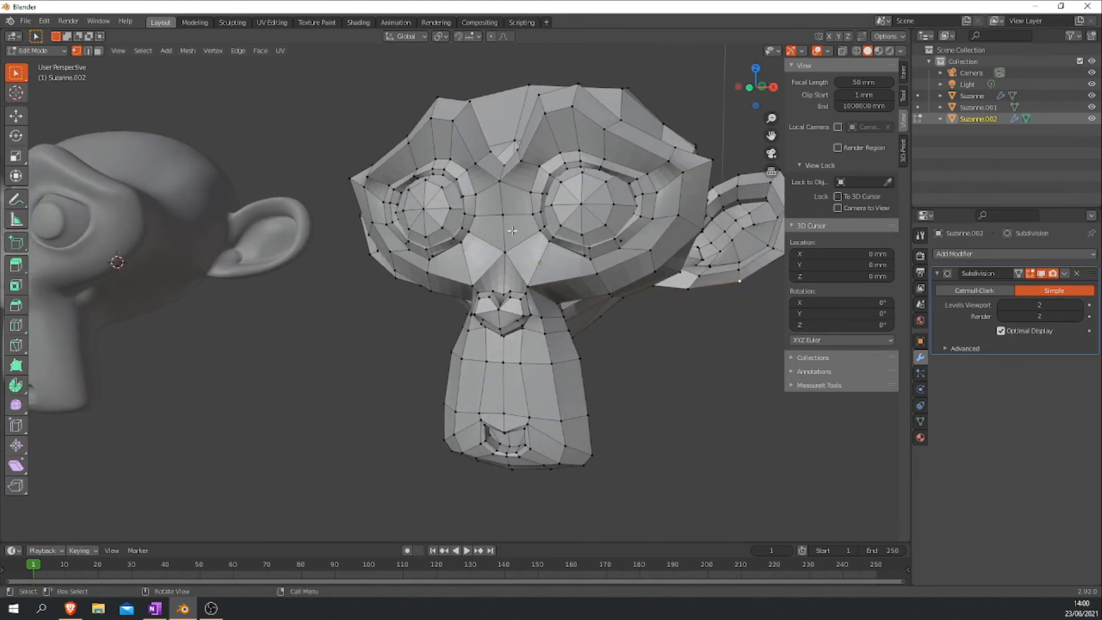
pyautogui.press('Tab')
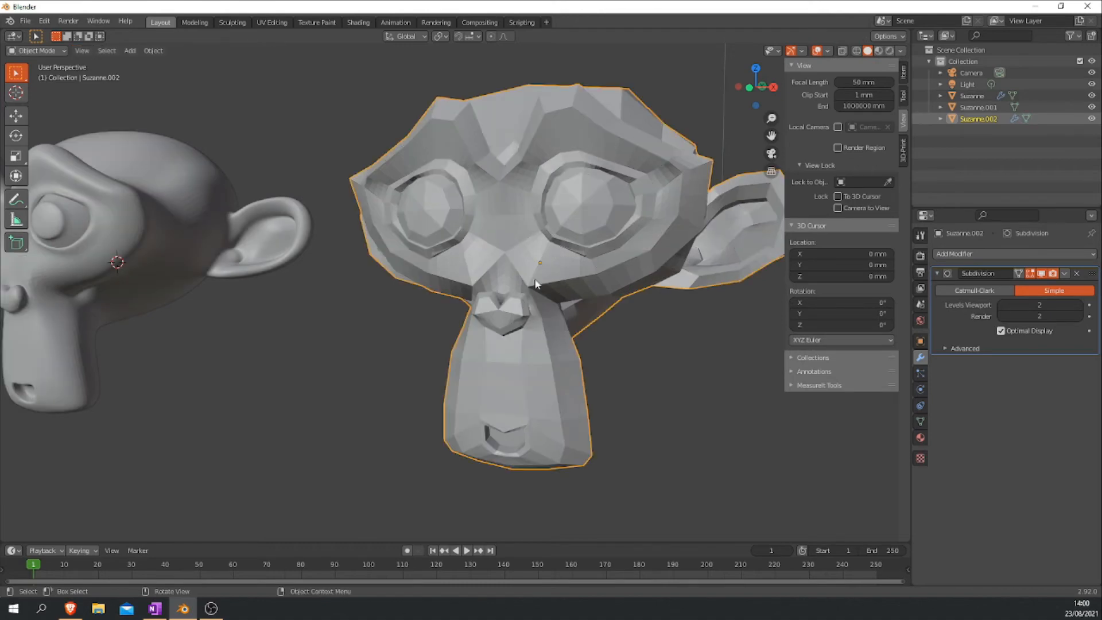
# Compare the surface and modifier settings of the middle Catmull-Clark monkey with those of the Simple monkey
pyautogui.scroll(-4, 536, 283)
pyautogui.moveTo(536, 283)
pyautogui.mouseDown(button='middle')
pyautogui.moveTo(308, 302)
pyautogui.moveTo(381, 289)
pyautogui.moveTo(383, 299)
pyautogui.mouseUp(button='middle')
pyautogui.rightClick(531, 246)
pyautogui.click(513, 248)
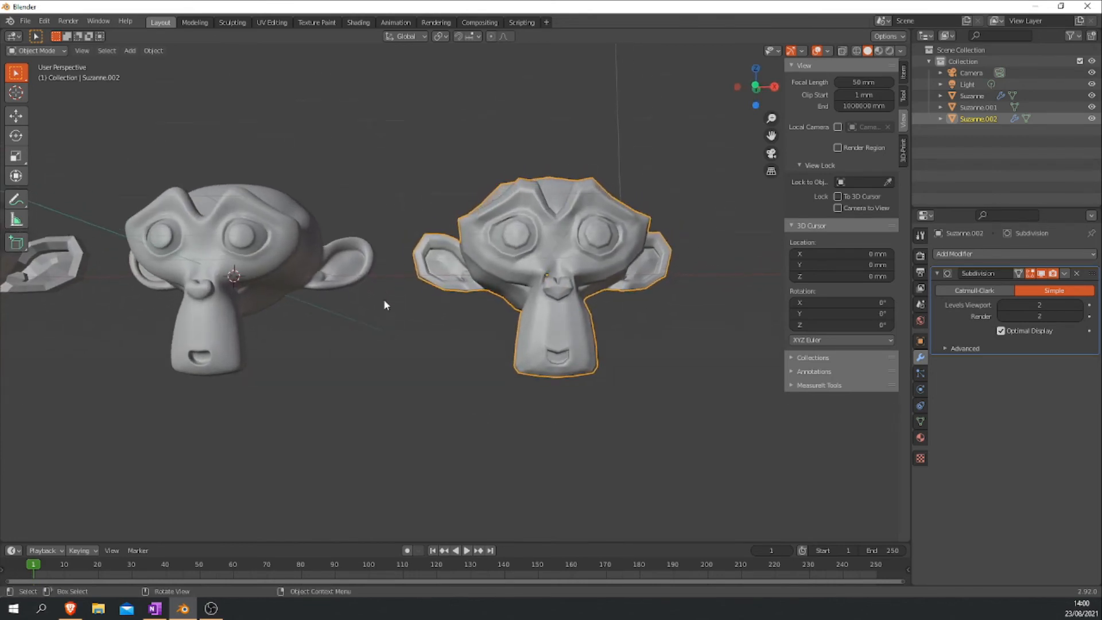
pyautogui.rightClick(282, 243)
pyautogui.click(282, 243)
pyautogui.moveTo(301, 267); pyautogui.dragTo(492, 349, button='middle')
pyautogui.scroll(-3, 326, 354)
pyautogui.scroll(4, 619, 328)
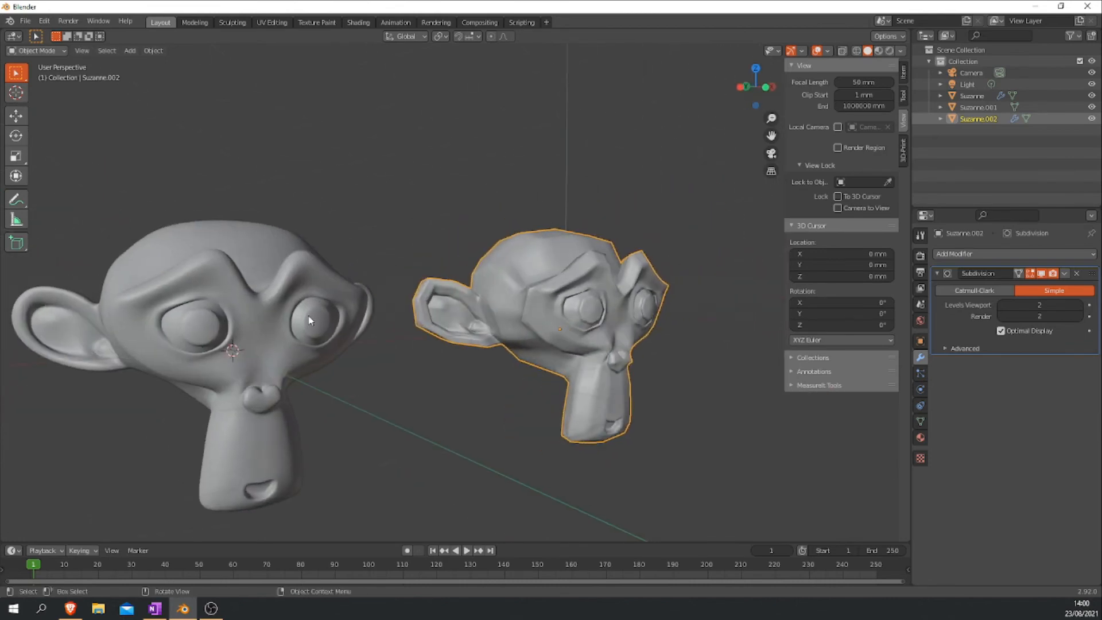
pyautogui.click(198, 346)
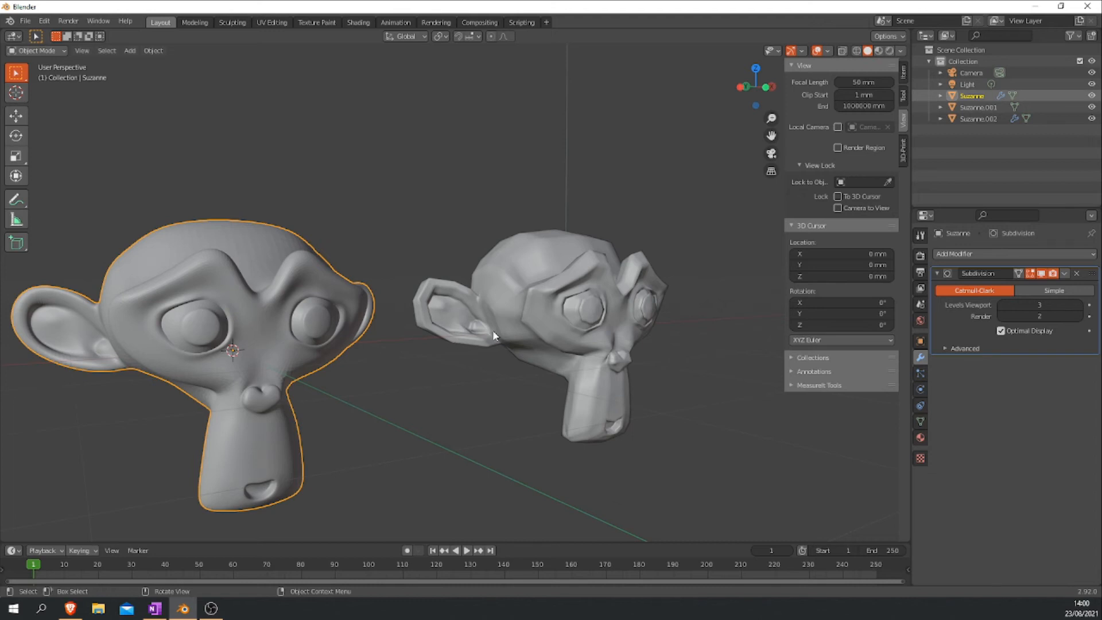
pyautogui.click(574, 298)
pyautogui.moveTo(574, 299); pyautogui.dragTo(619, 325, button='middle')
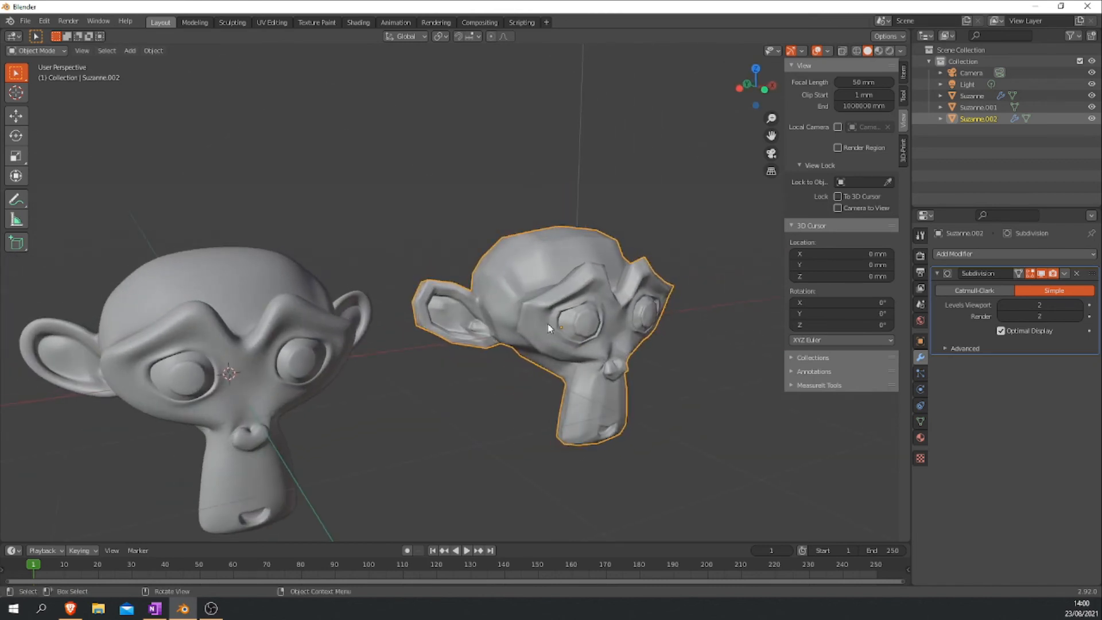
# Duplicate the unmodified monkey and move the copy along the X axis past the Simple monkey to extend the row
pyautogui.scroll(-4, 223, 314)
pyautogui.scroll(-2, 337, 395)
pyautogui.click(338, 397)
pyautogui.moveTo(370, 417); pyautogui.dragTo(329, 425, button='middle')
pyautogui.click(224, 308)
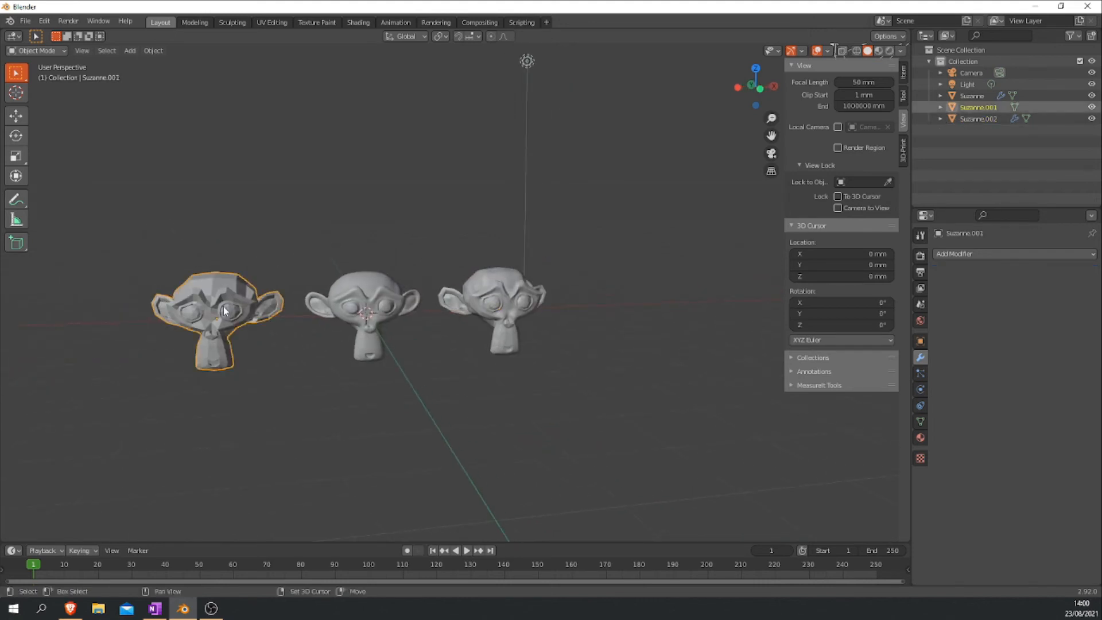
pyautogui.hotkey('shift', 'd')
pyautogui.press('x')
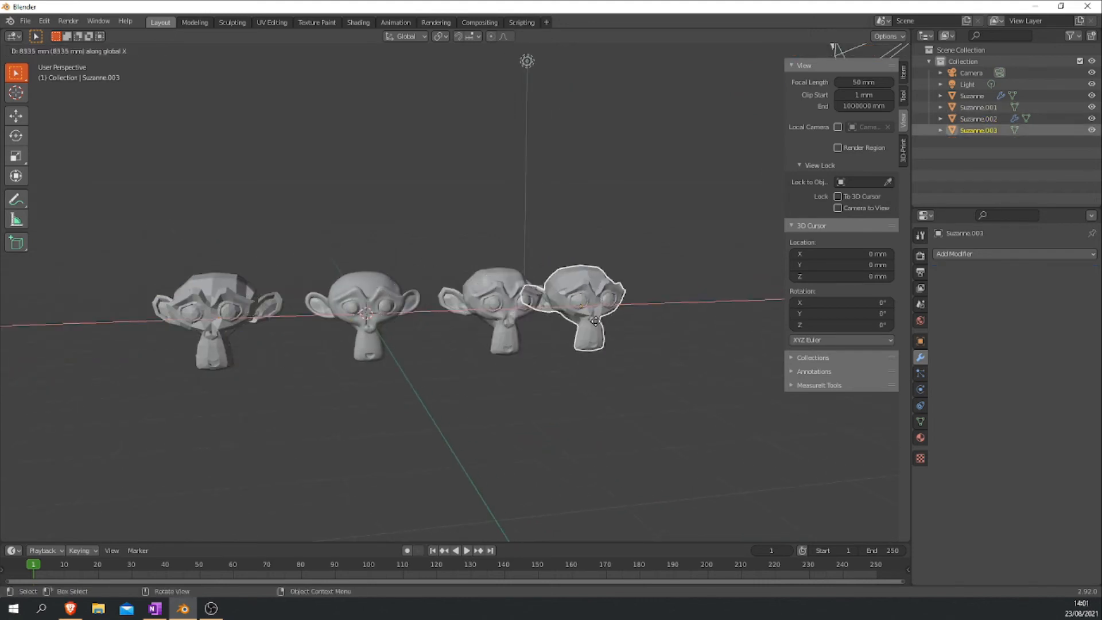
pyautogui.click(633, 320)
# Add a Subdivision Surface modifier to the new monkey copy and set its type to Simple
pyautogui.scroll(3, 659, 320)
pyautogui.keyDown('shift'); pyautogui.moveTo(659, 320); pyautogui.dragTo(398, 319, button='middle'); pyautogui.keyUp('shift')
pyautogui.click(949, 255)
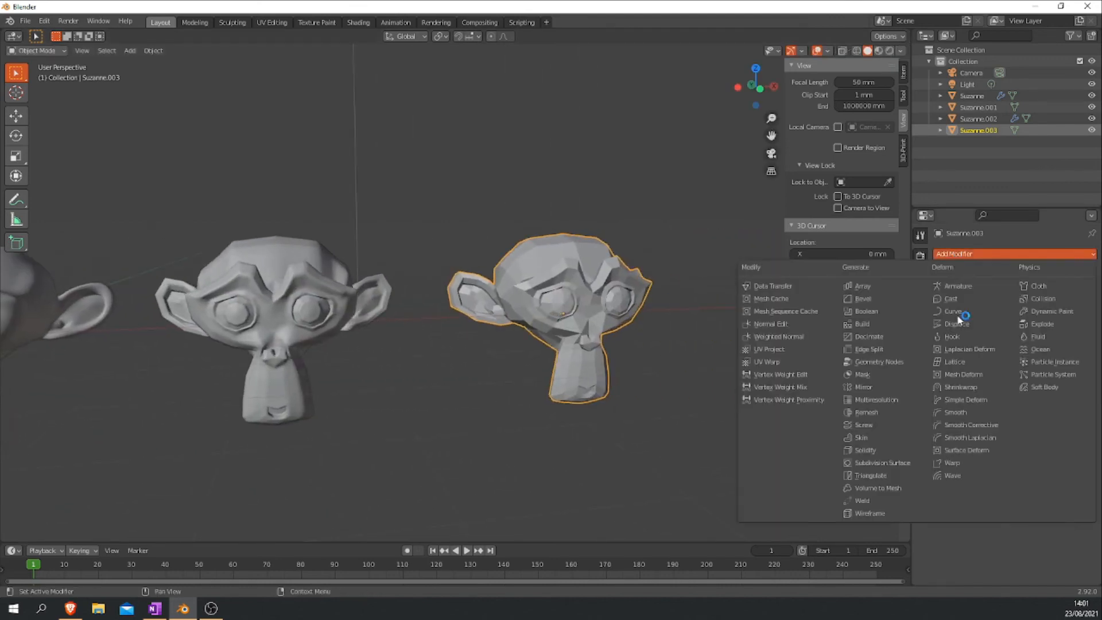
pyautogui.click(882, 463)
pyautogui.click(1055, 290)
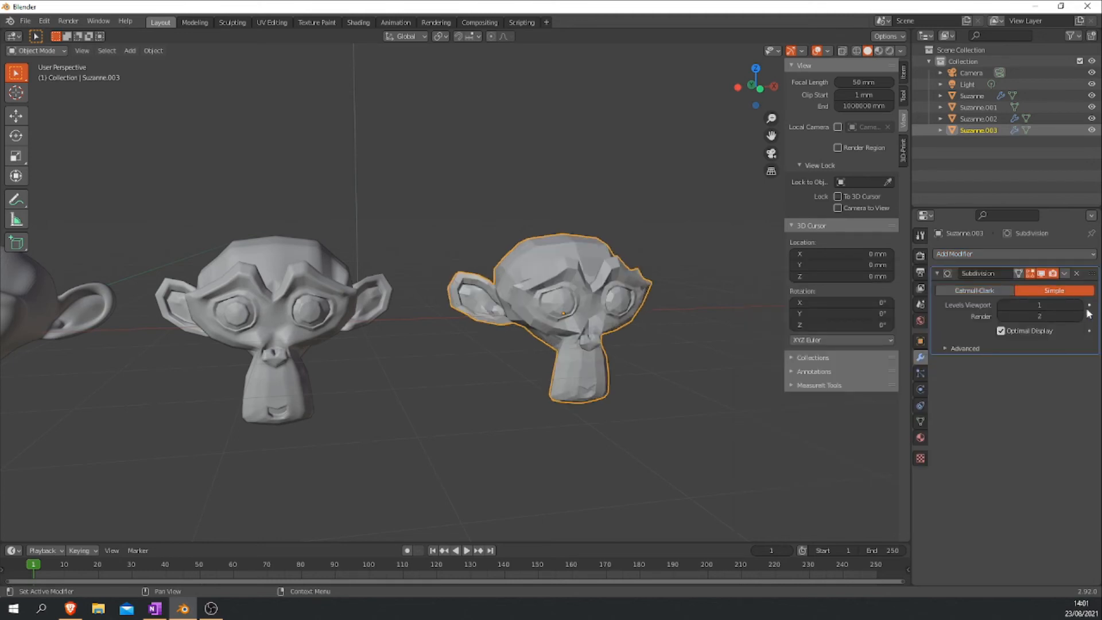
# Raise the Simple modifier's viewport level on the new copy and apply the modifier to its mesh
pyautogui.click(1080, 307)
pyautogui.click(1080, 306)
pyautogui.click(1065, 273)
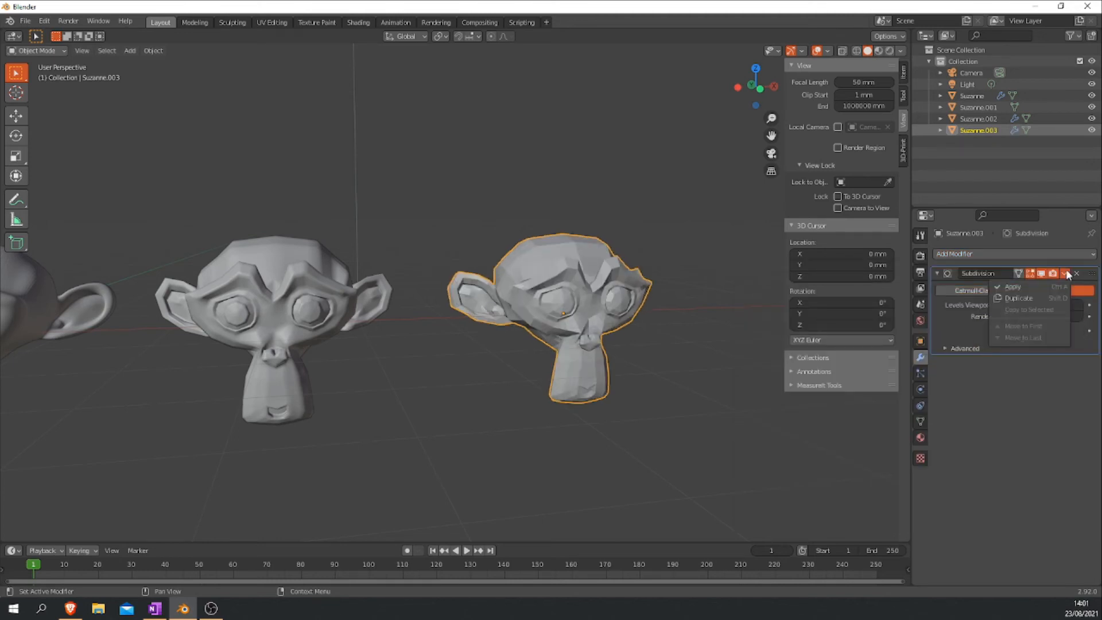
pyautogui.click(1042, 289)
# Add another Subdivision Surface modifier to the new copy, using Catmull-Clark with Levels Viewport set to 3
pyautogui.click(989, 254)
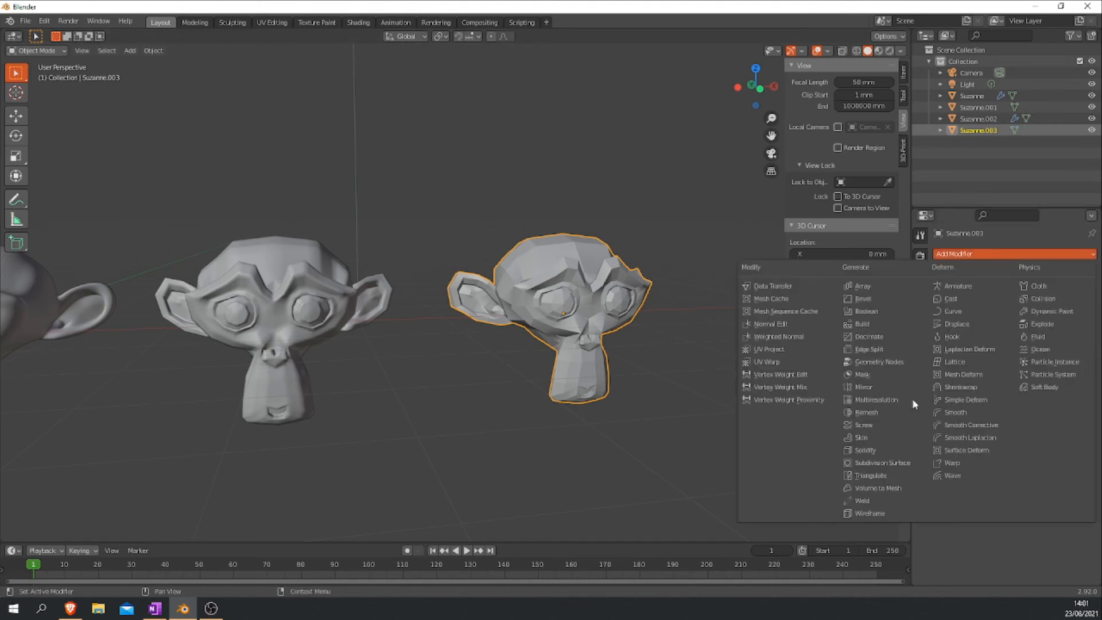
pyautogui.click(884, 462)
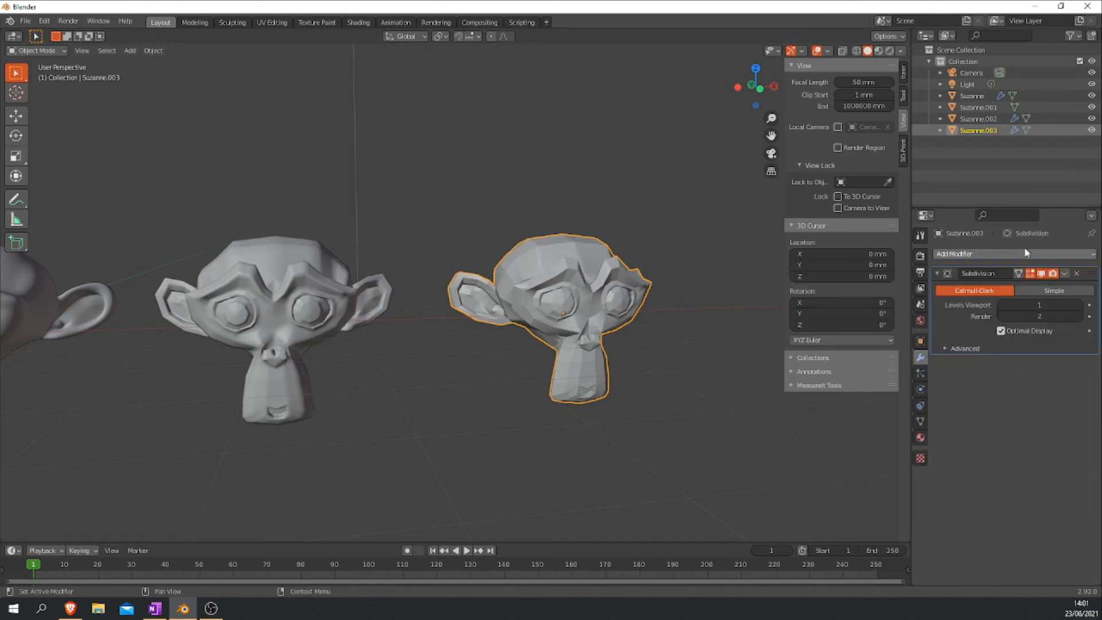
pyautogui.click(1079, 305)
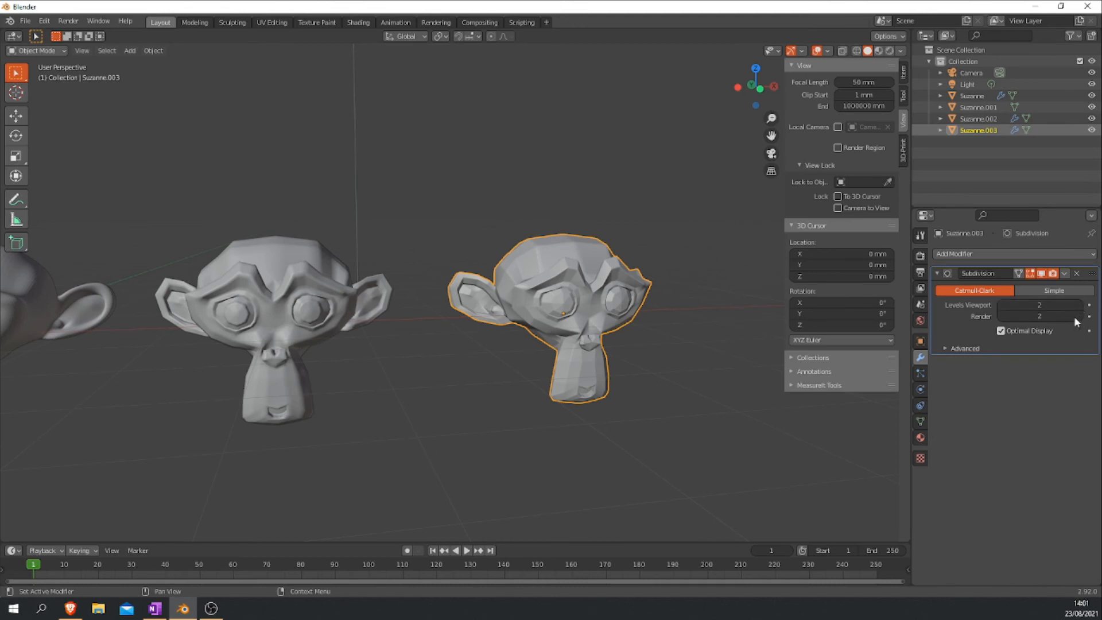
pyautogui.click(1075, 305)
pyautogui.moveTo(646, 329); pyautogui.dragTo(586, 309, button='middle')
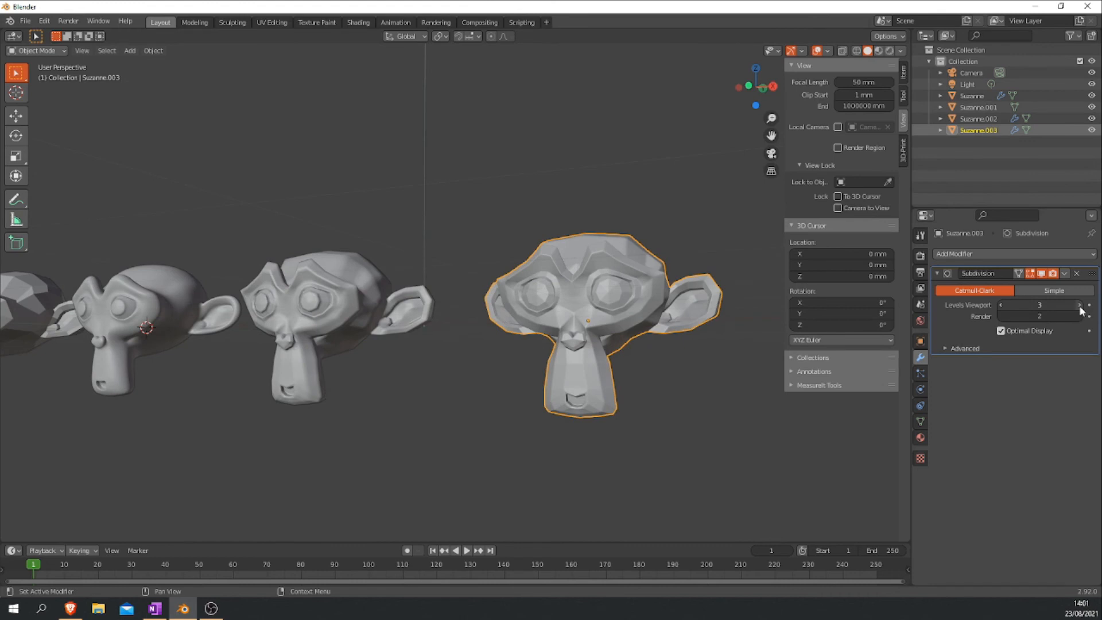
pyautogui.moveTo(531, 385); pyautogui.dragTo(595, 395, button='middle')
# Apply the Catmull-Clark modifier to the new copy and compare it with the other monkeys from the front and back
pyautogui.click(1065, 274)
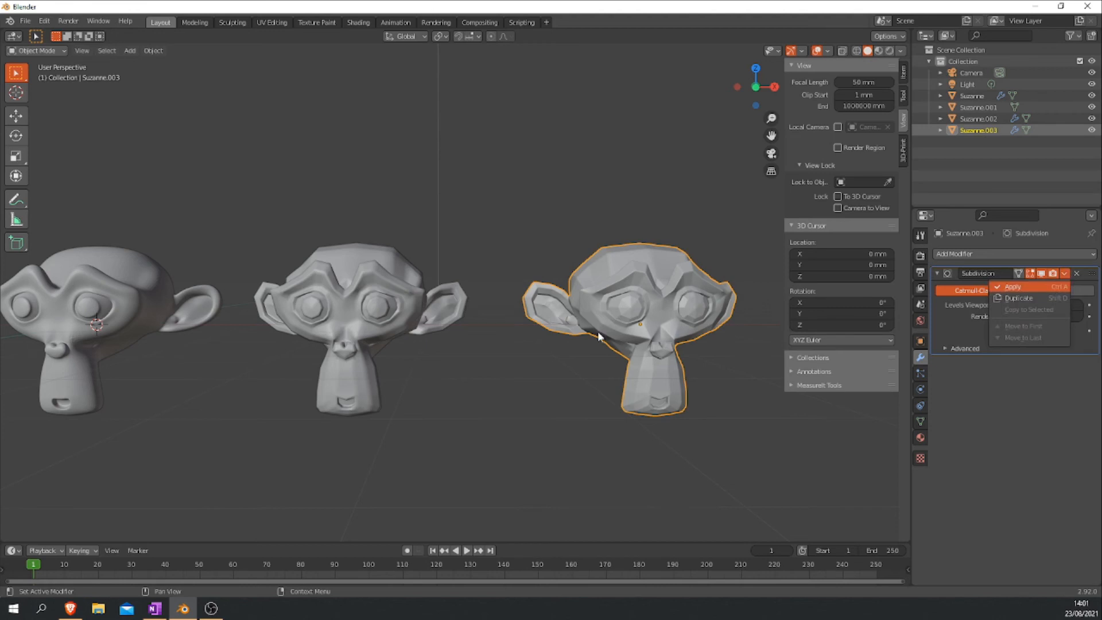
pyautogui.hotkey('ctrl', 'a')
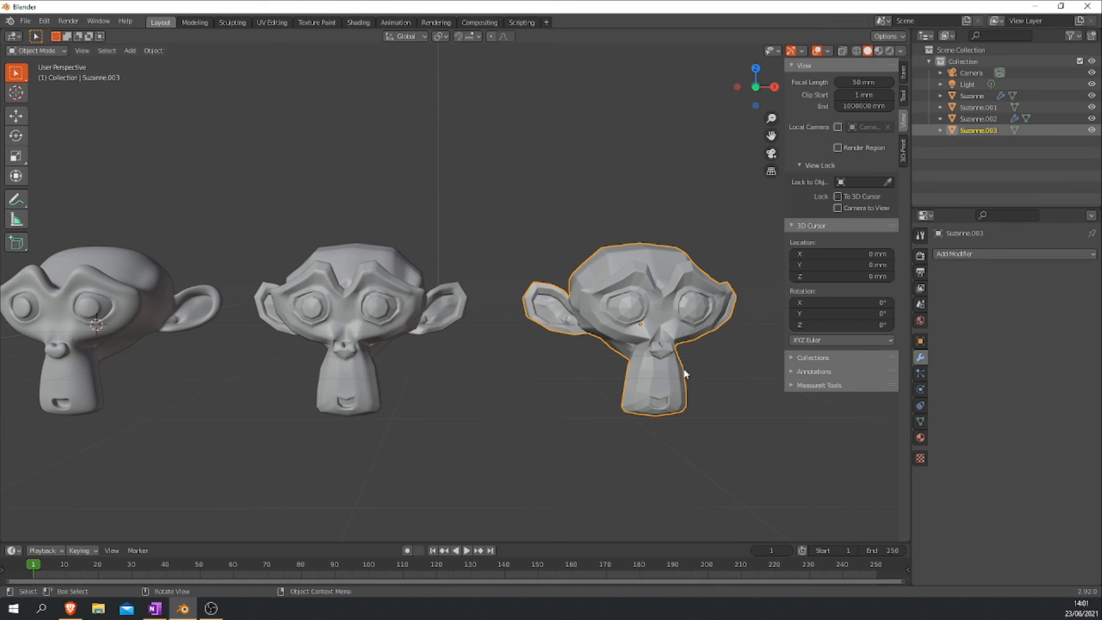
pyautogui.moveTo(663, 381); pyautogui.dragTo(611, 364, button='middle')
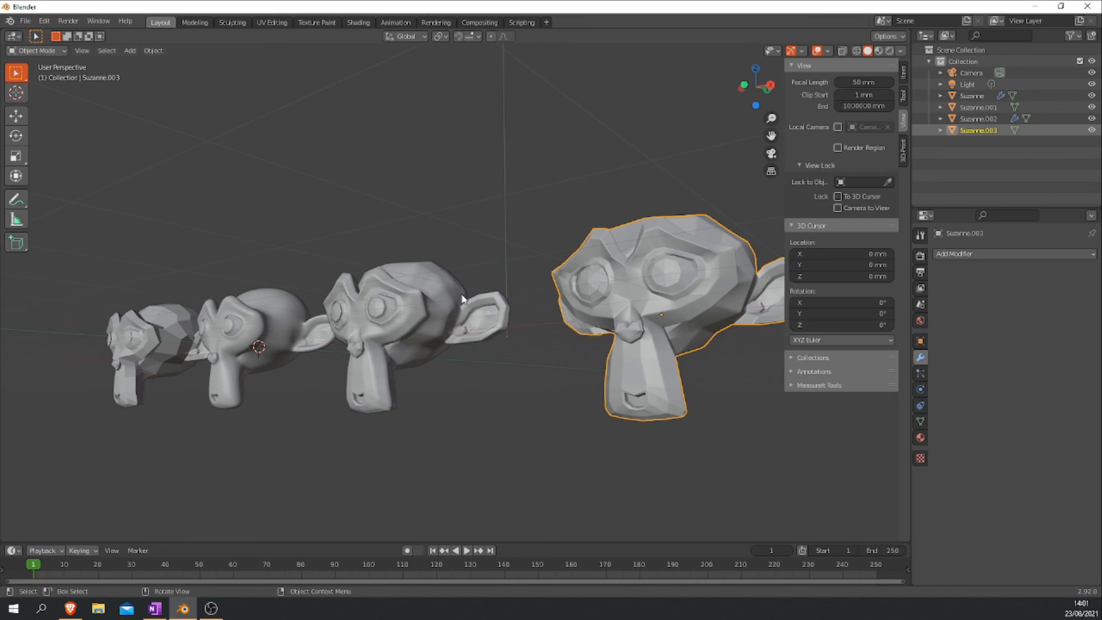
pyautogui.moveTo(591, 349); pyautogui.dragTo(353, 297, button='middle')
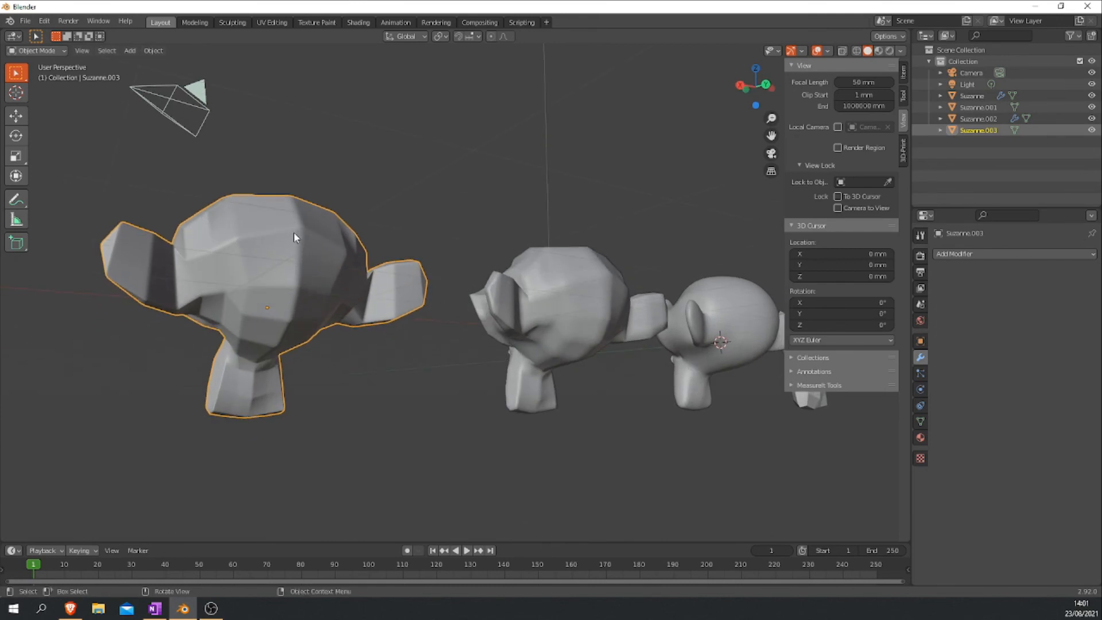
pyautogui.moveTo(254, 269); pyautogui.dragTo(331, 303, button='middle')
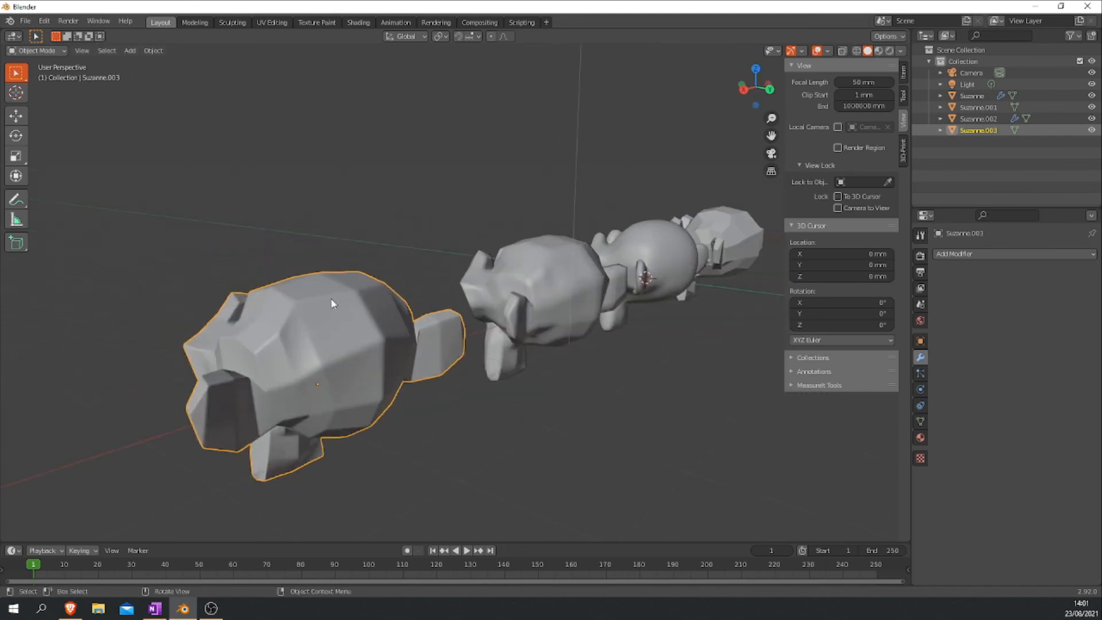
pyautogui.moveTo(351, 347); pyautogui.dragTo(516, 339, button='middle')
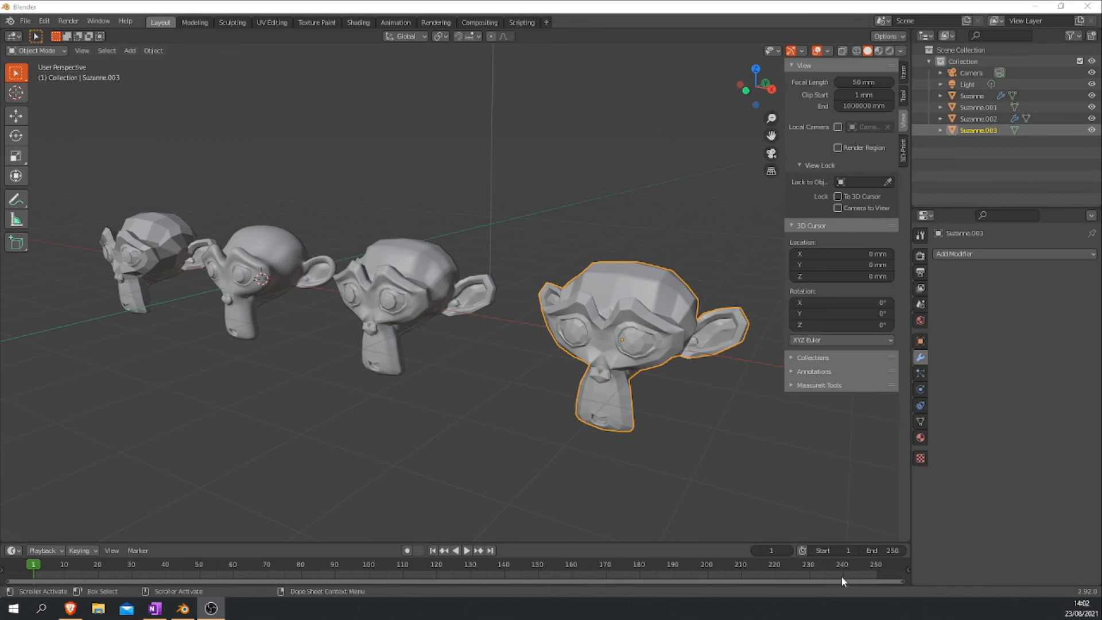